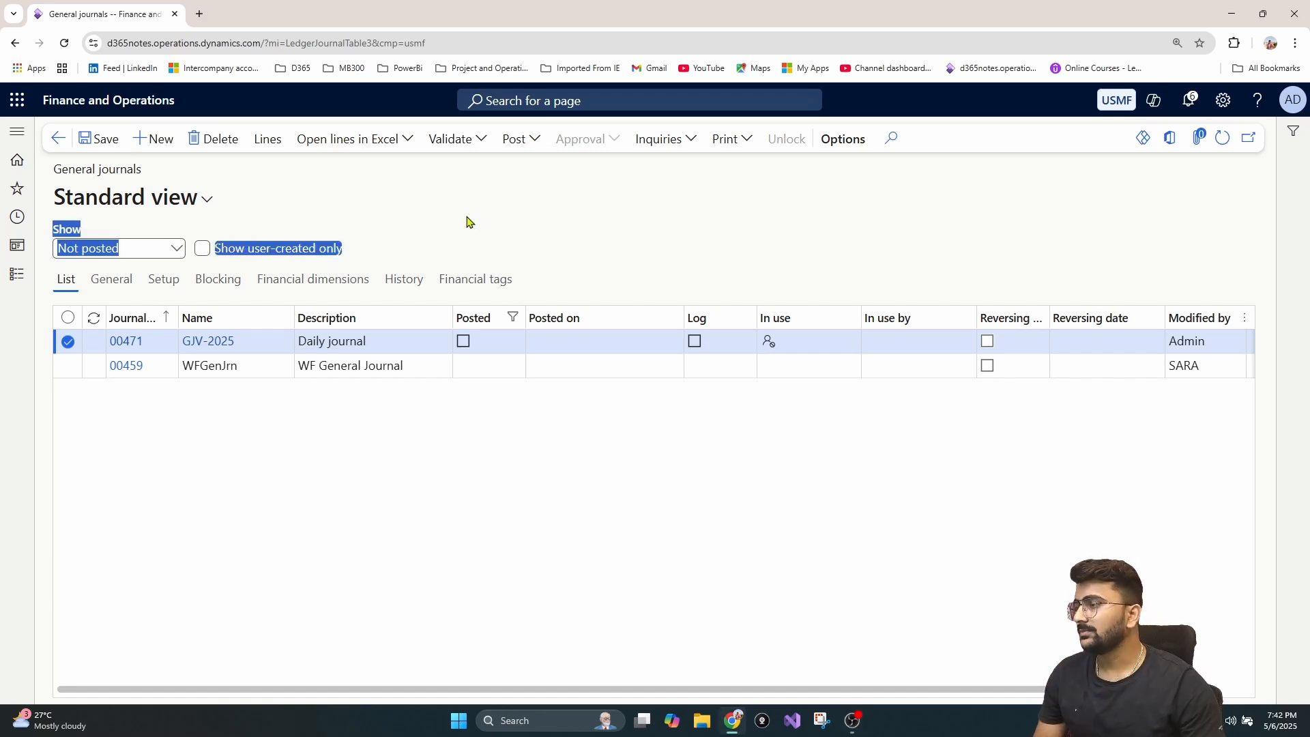
- Create a general journal with the name GJV-2025 and open its lines
click(513, 198)
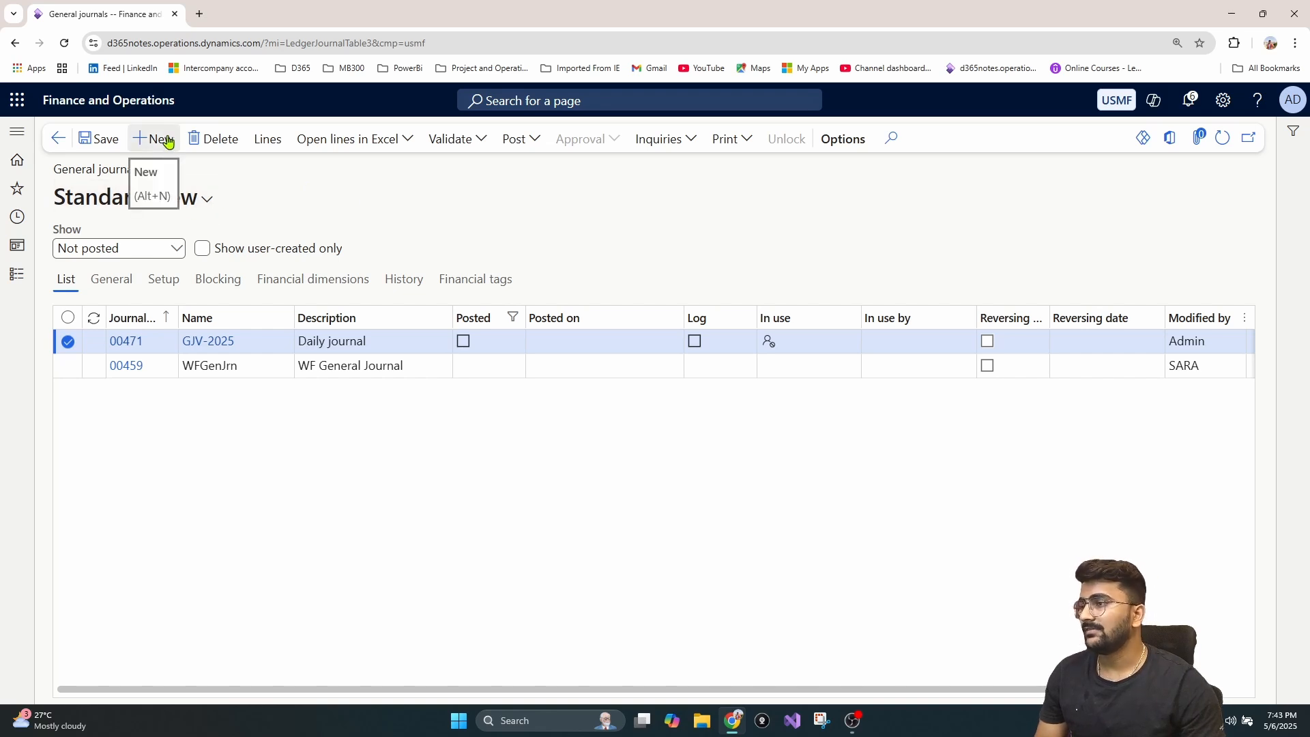
key(alt+n)
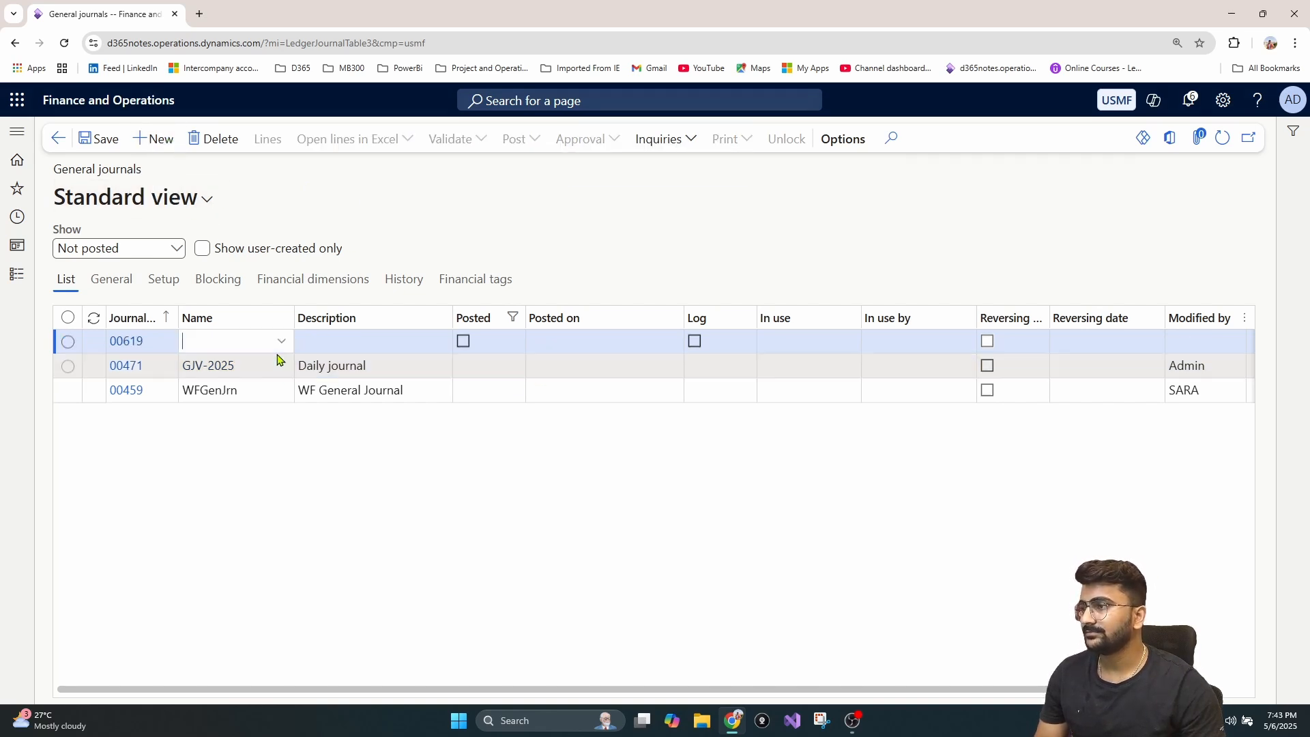
click(281, 341)
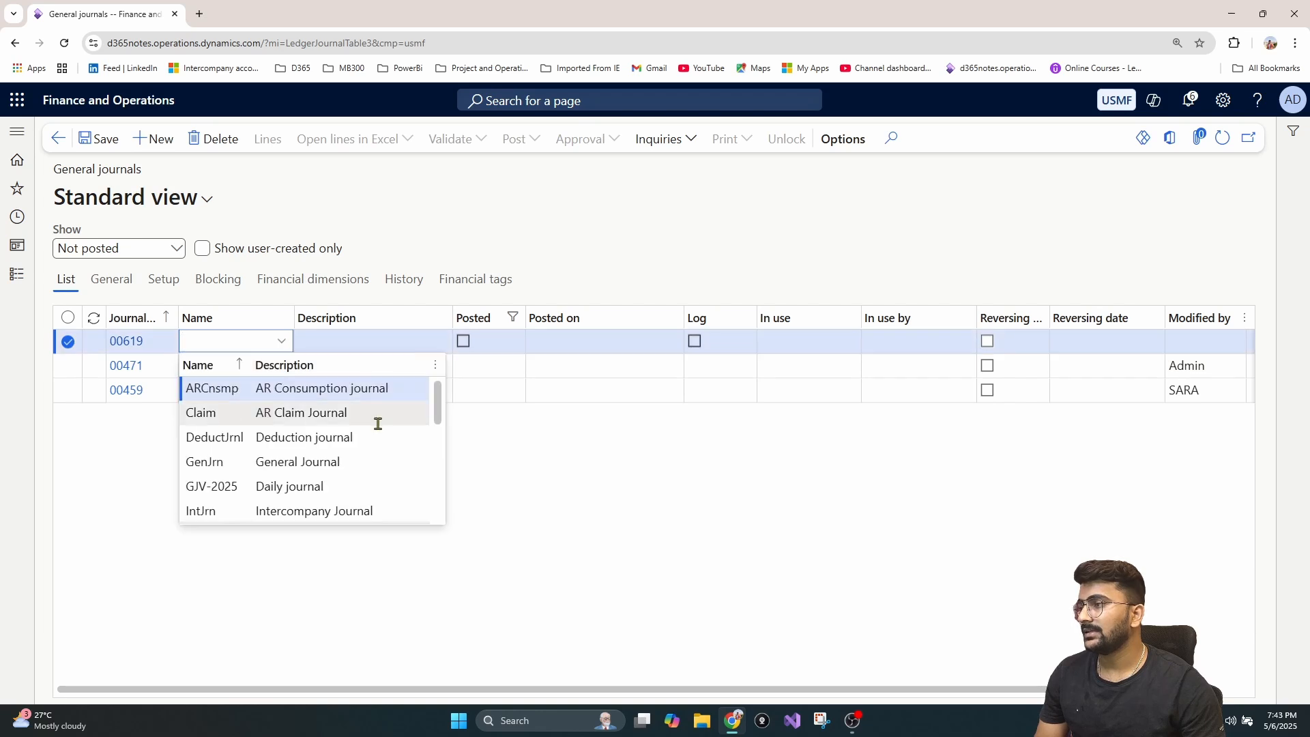
click(253, 488)
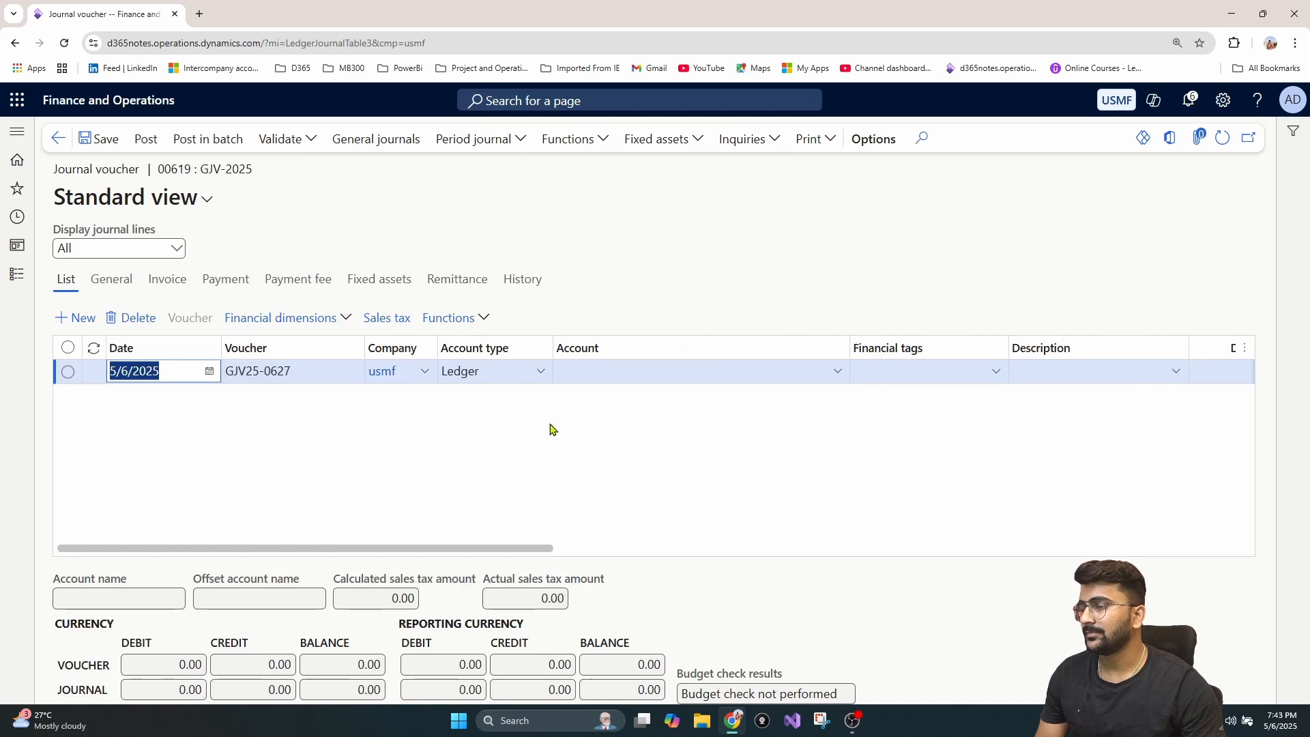
- Fill in the first journal line with the Rent Expense ledger account and a debit of 10,000.00
click(838, 371)
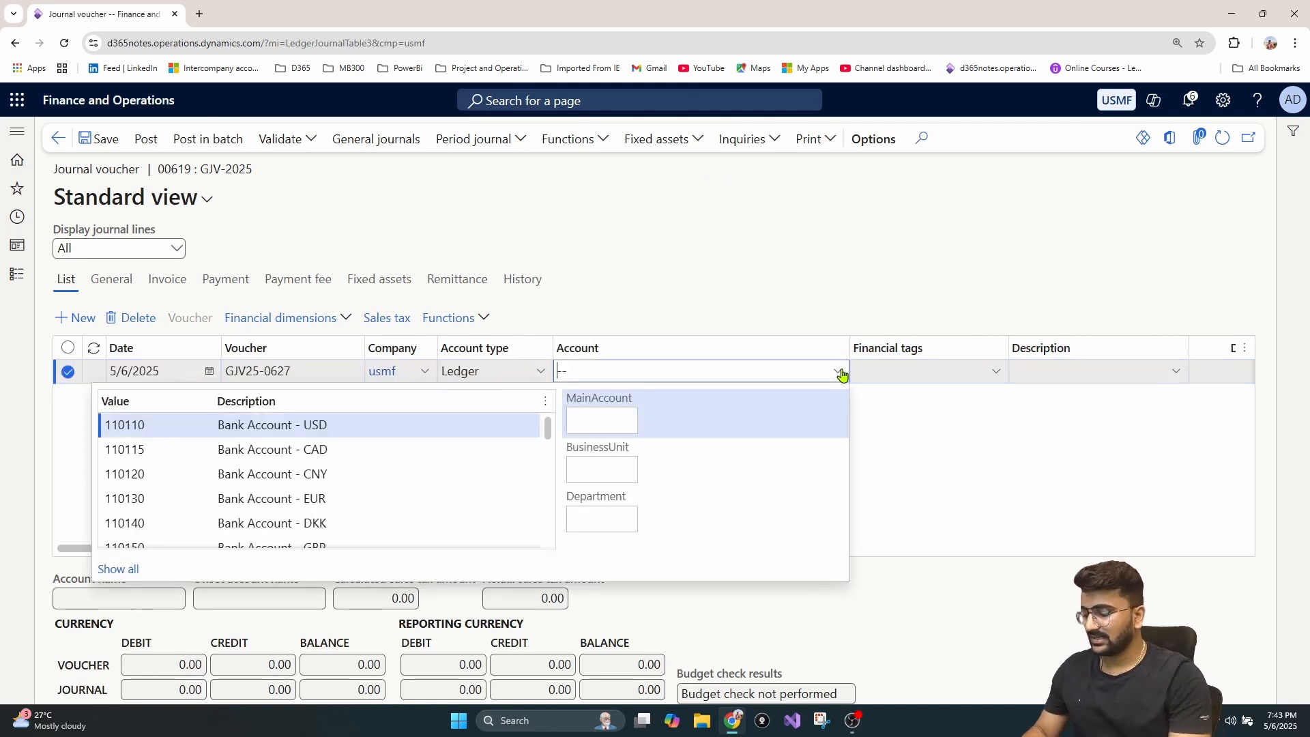
text(rent)
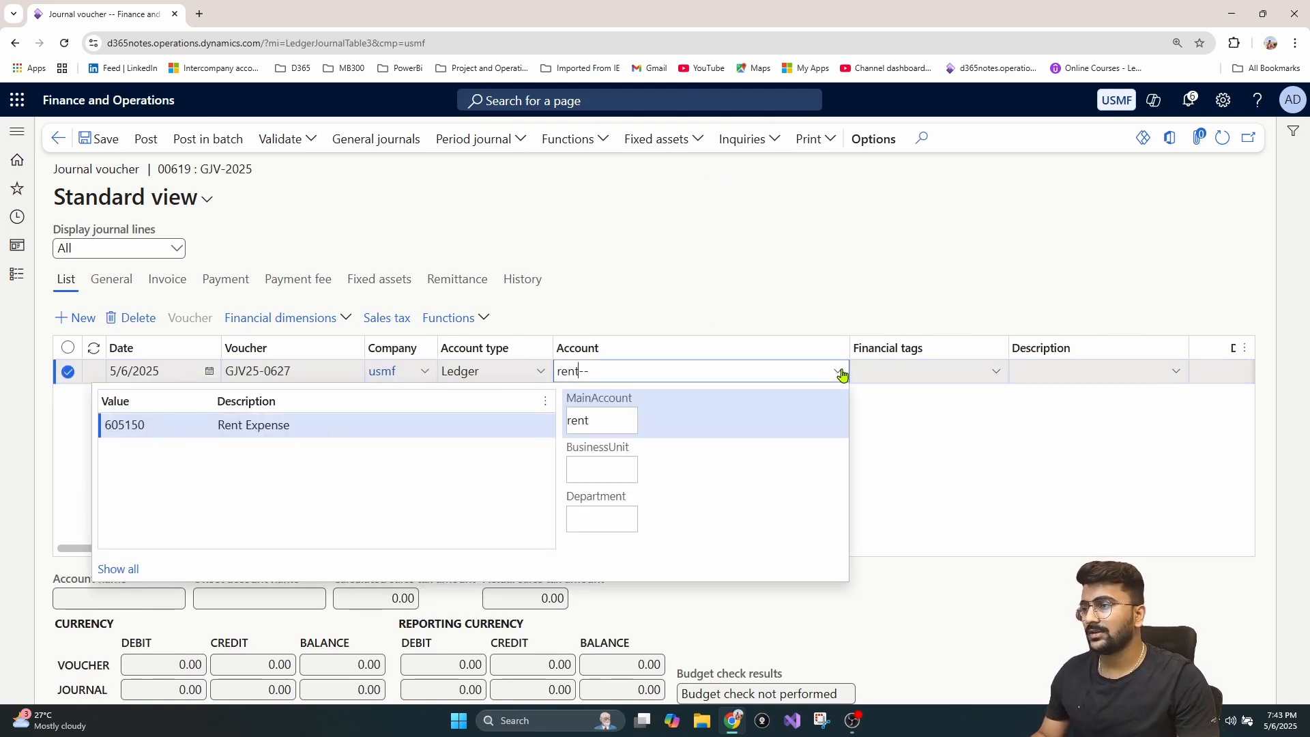
key(Tab)
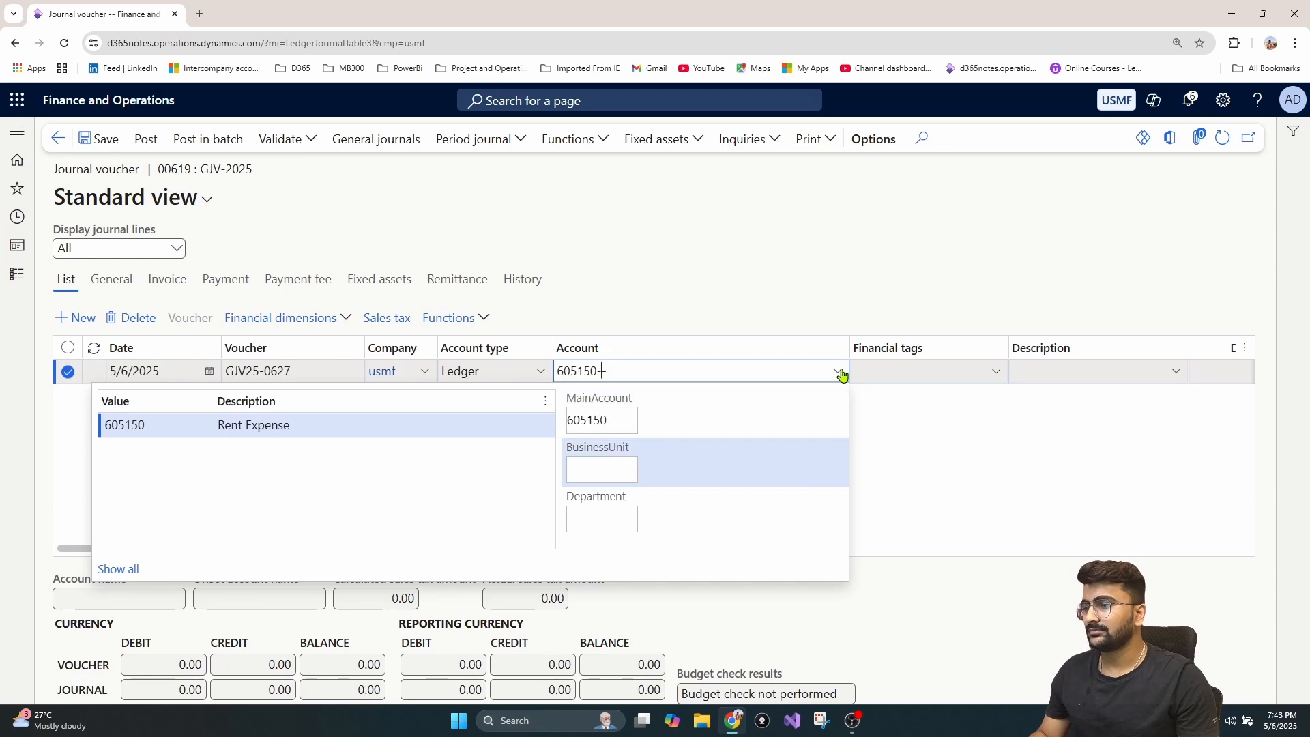
key(Tab)
key(Tab)
key(Tab)
key(Tab)
key(Tab)
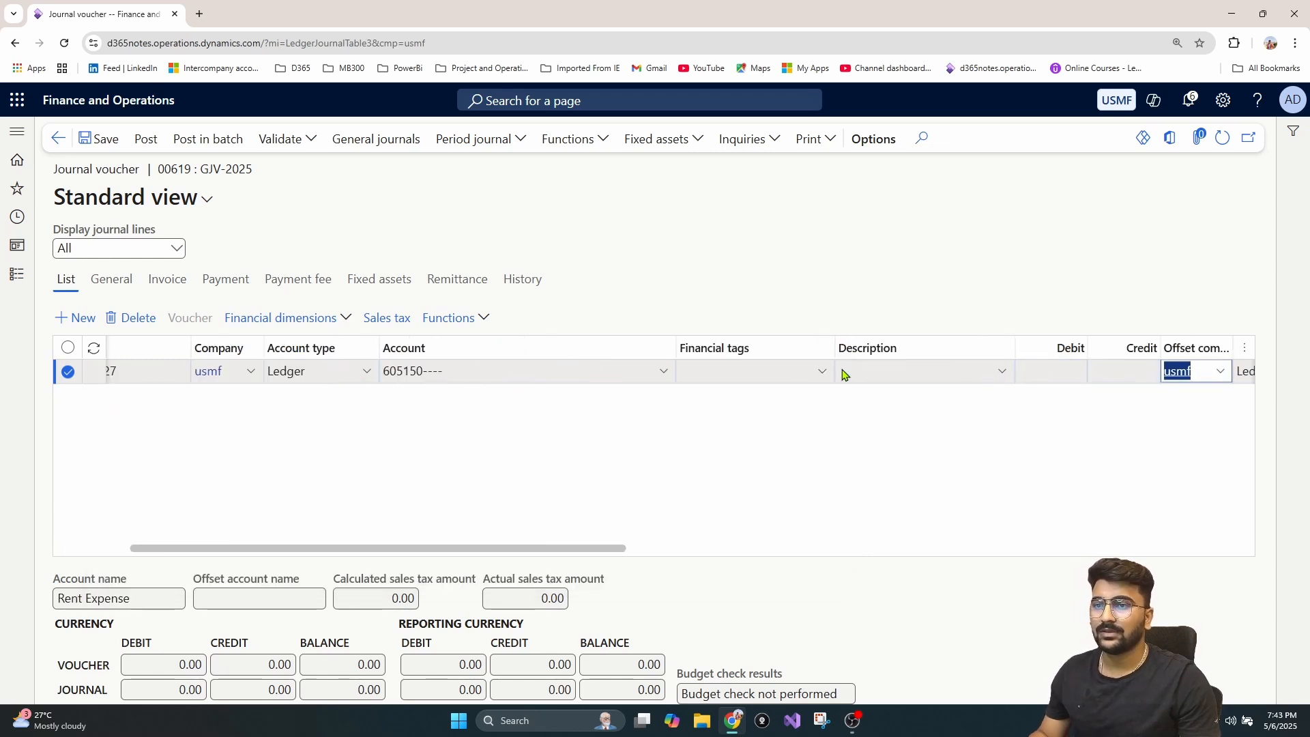
click(1059, 371)
text(100000.00)
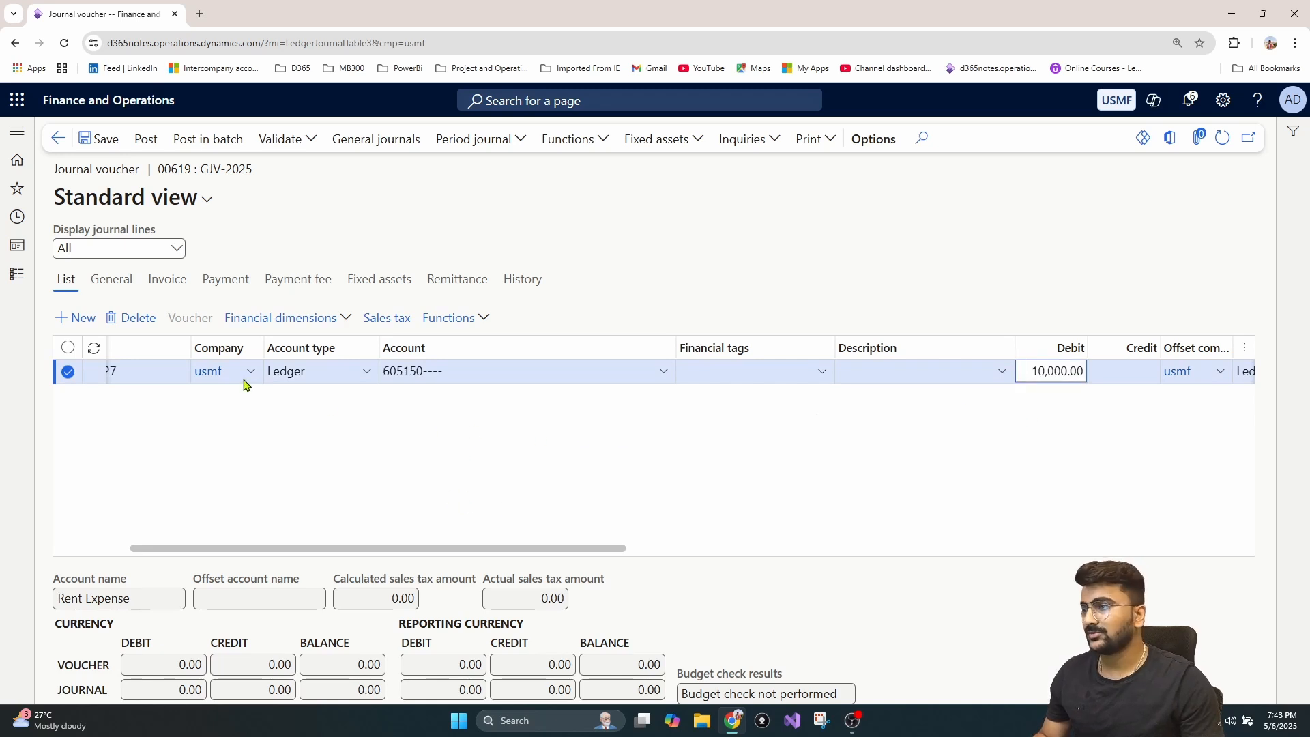
- Add a balancing line for the Bank Account - USD ledger account with a credit of 10,000.00
click(75, 319)
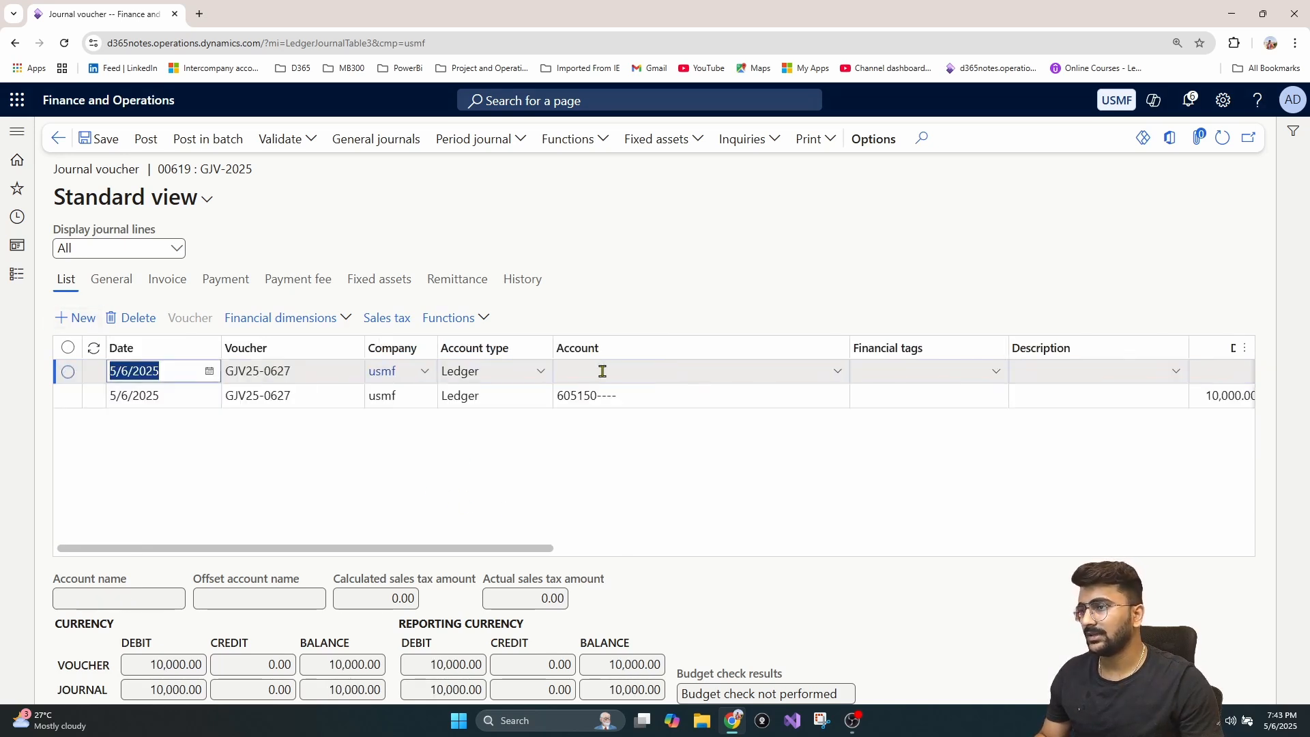
click(838, 374)
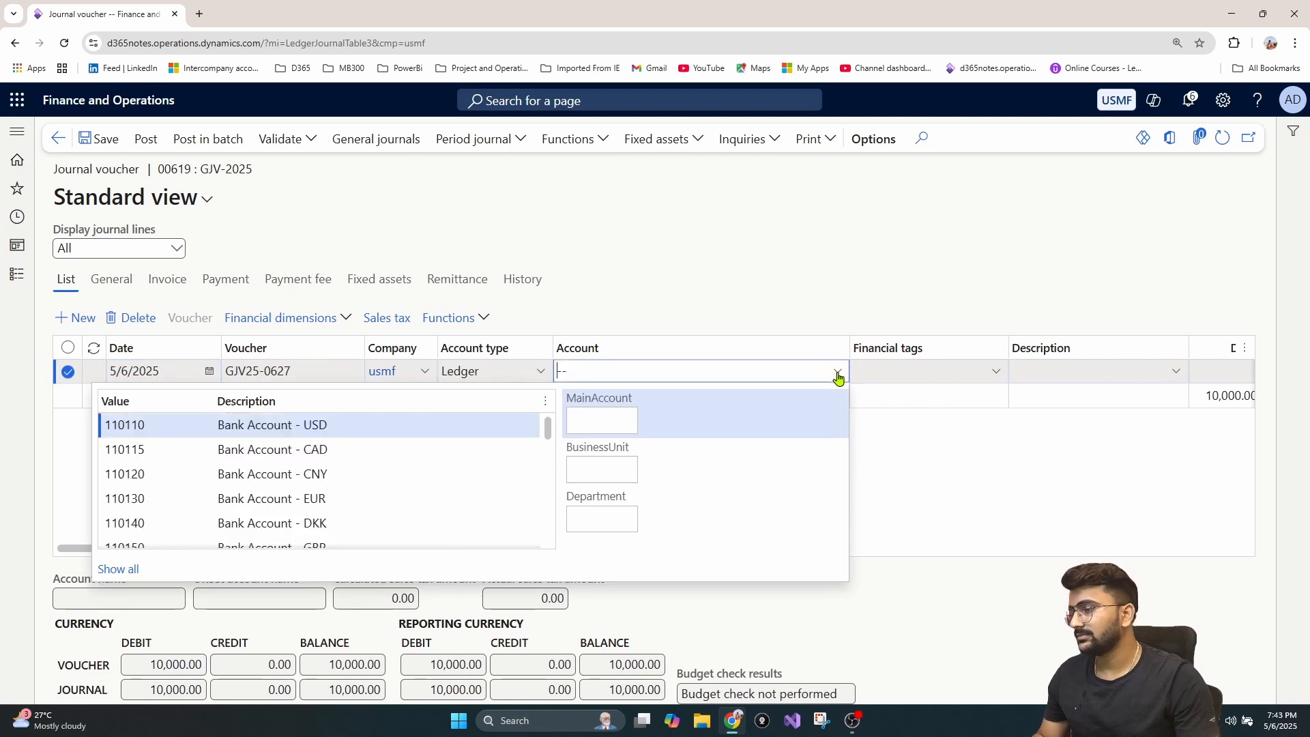
click(348, 427)
key(Tab)
key(Tab)
key(Tab)
key(Tab)
key(Tab)
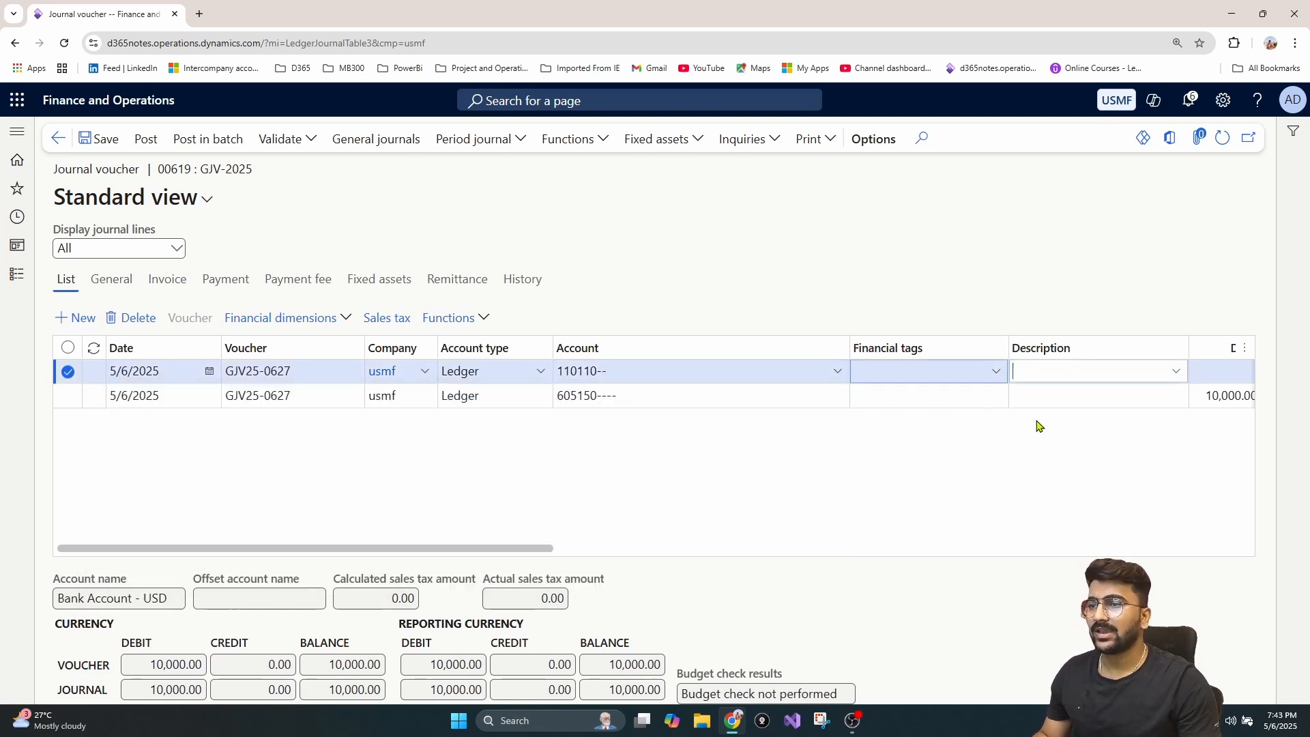
key(shift+Tab)
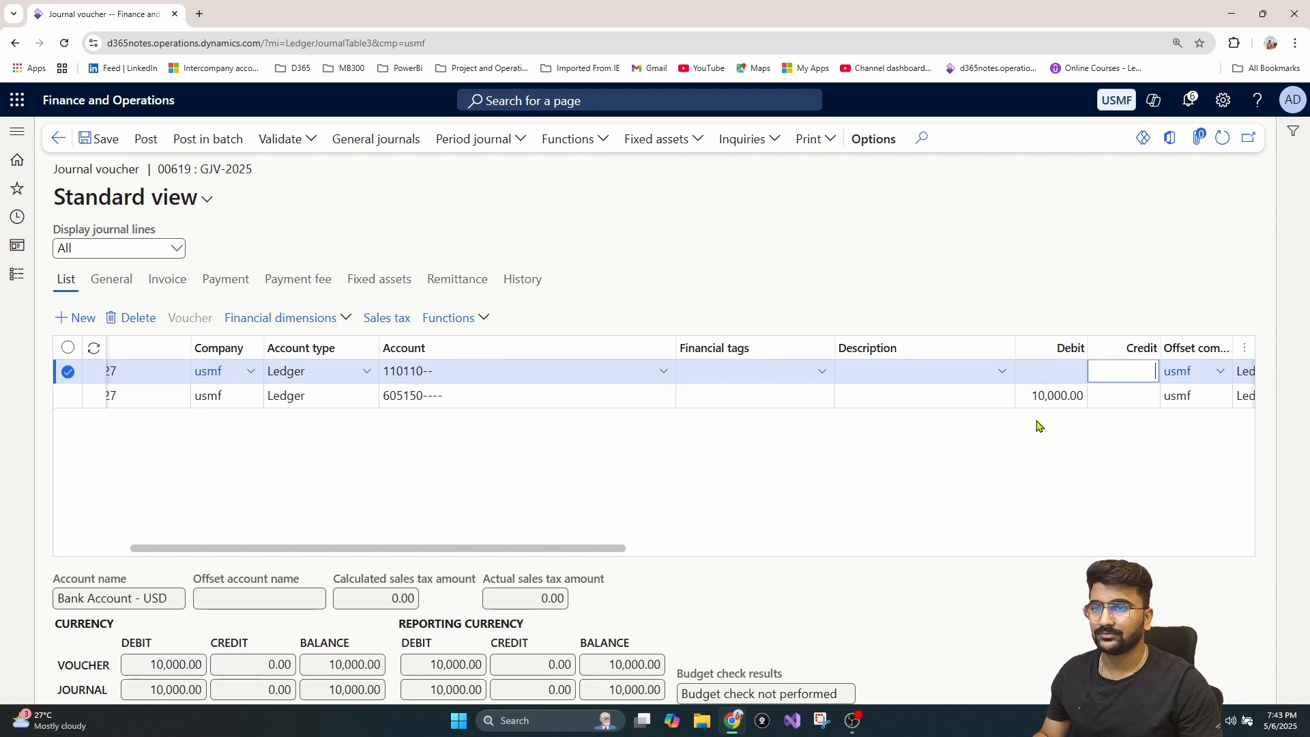
text(10,000)
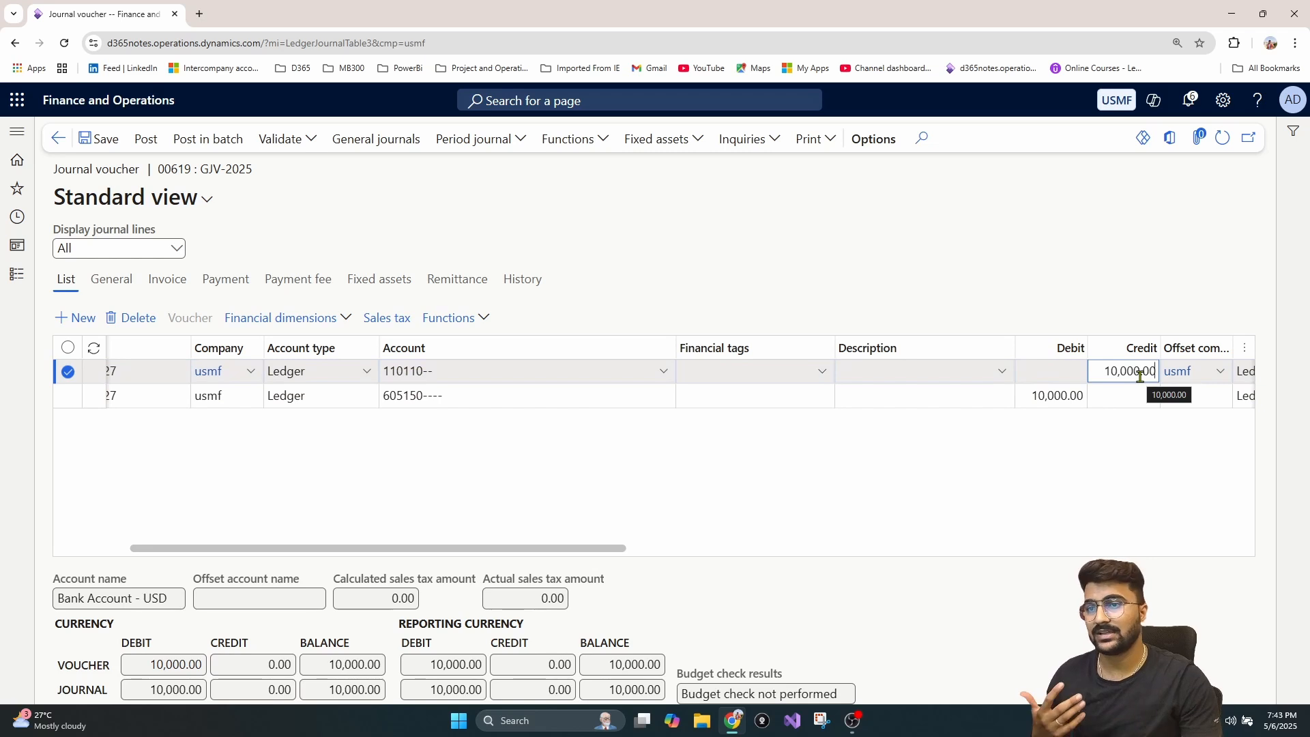
- Add a line starting a second voucher for the Employee Benefits Payable ledger account with a debit of 10,000
drag(516, 548, 311, 530)
click(82, 318)
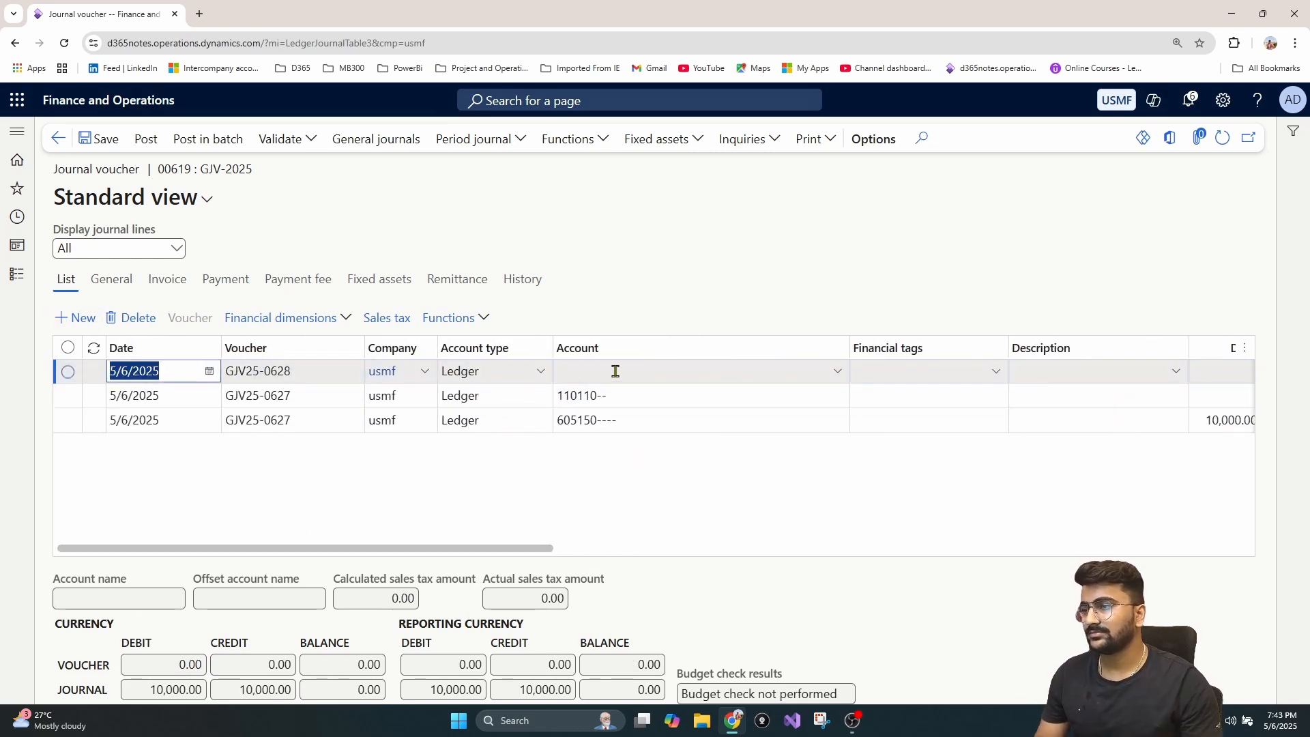
click(699, 376)
text(em)
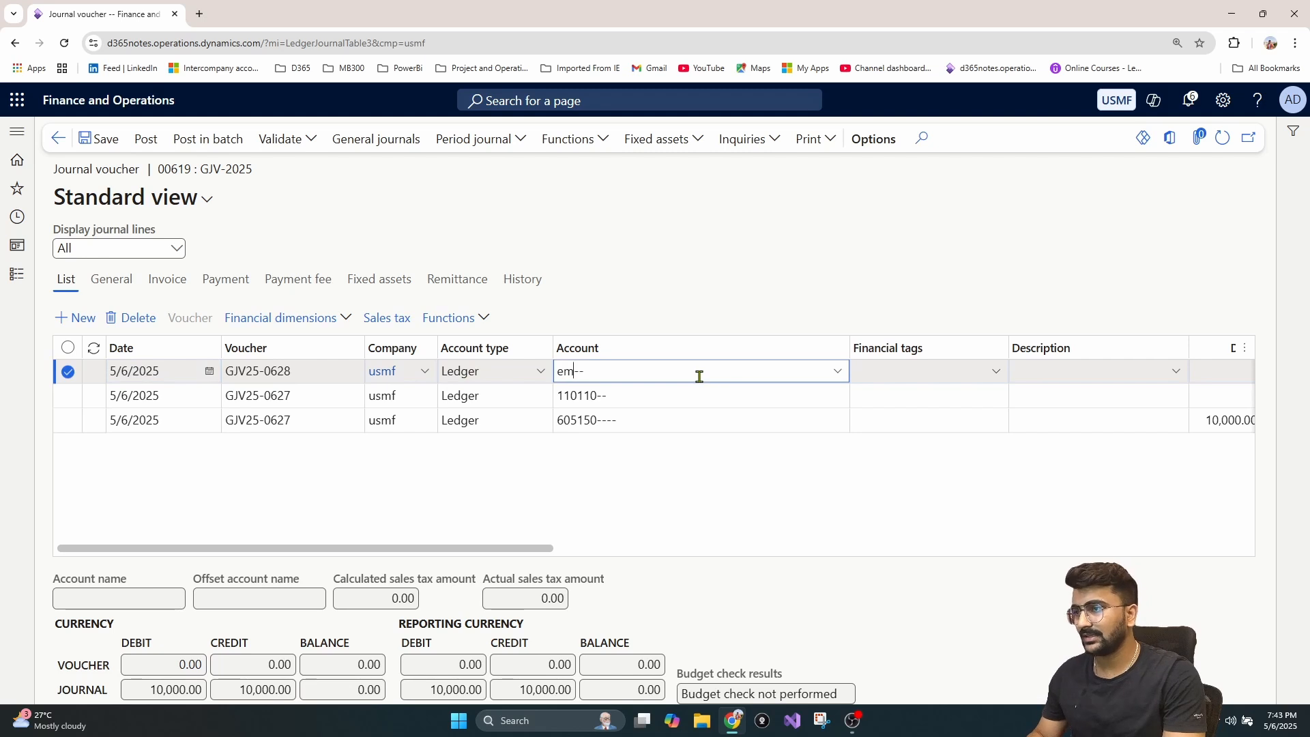
text(p)
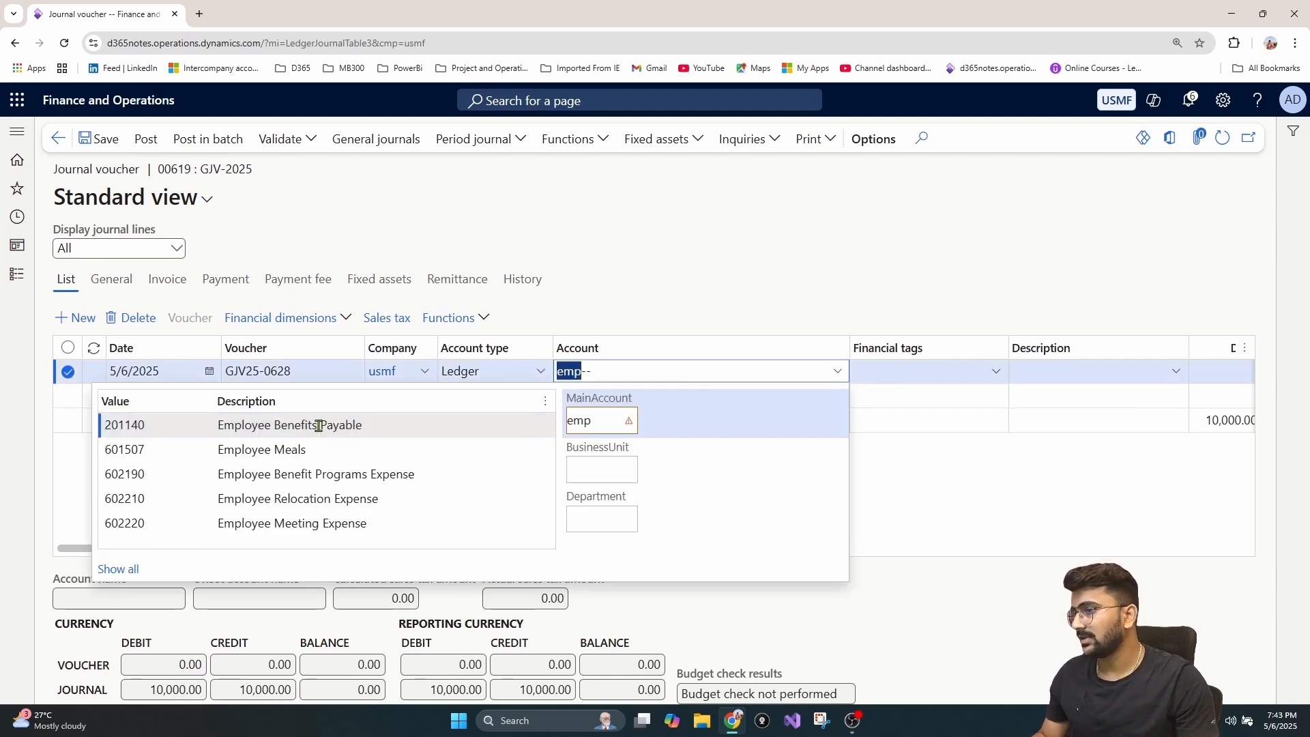
click(335, 428)
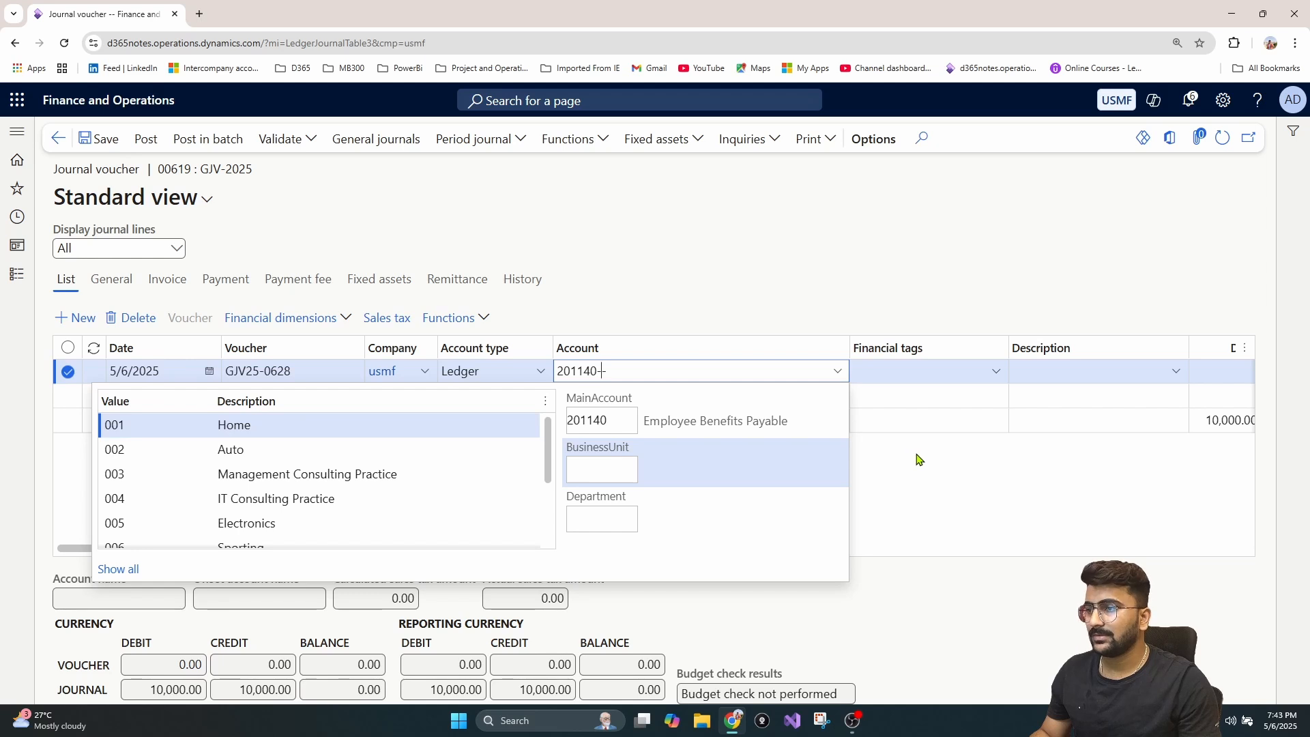
key(Tab)
key(Tab)
key(Tab)
text(1)
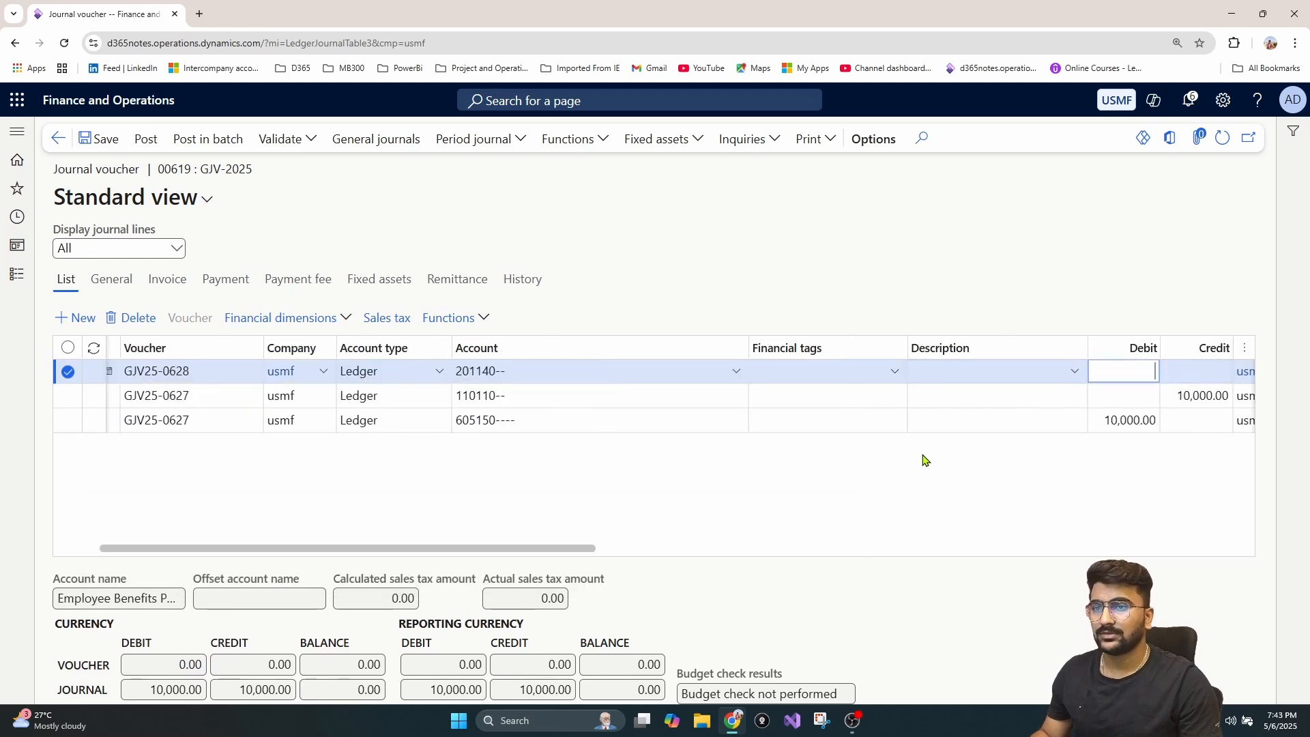
text(0000)
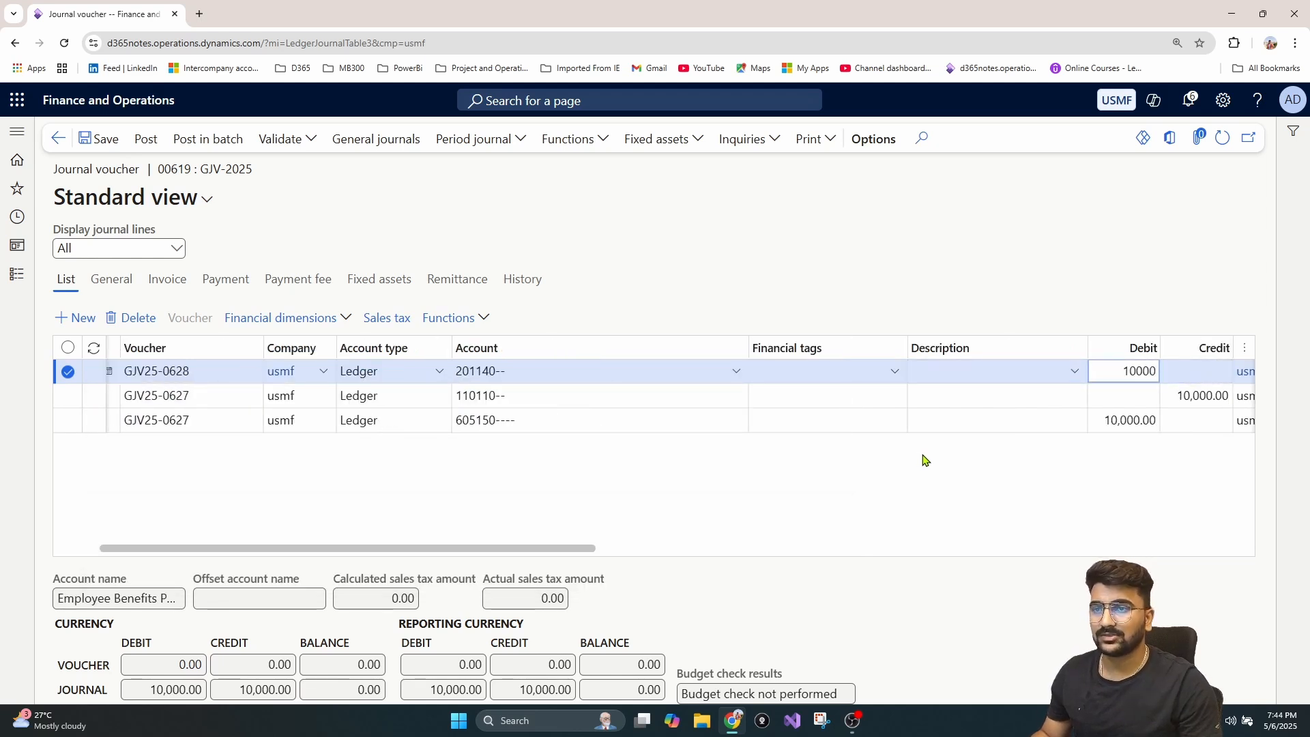
- Add a Bank Account - USD line with a credit of 9,000.00 to the second voucher and save the journal
click(85, 318)
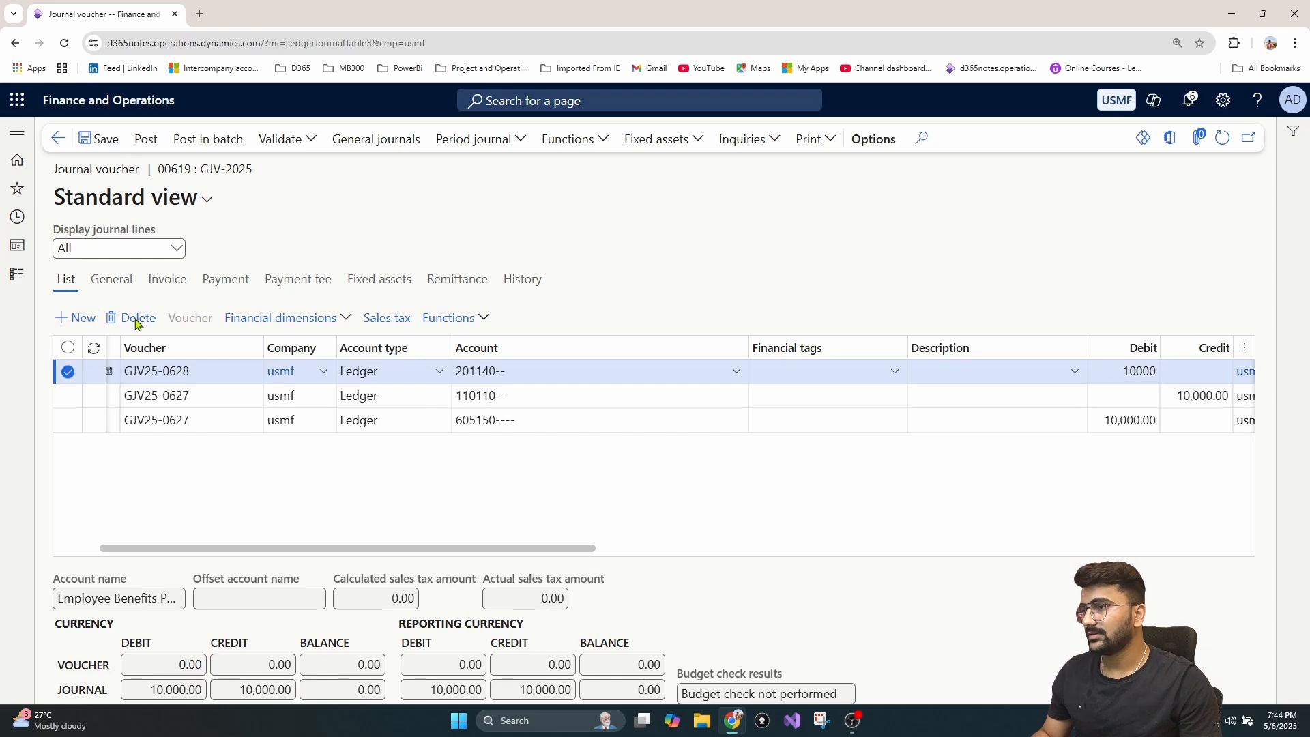
click(602, 371)
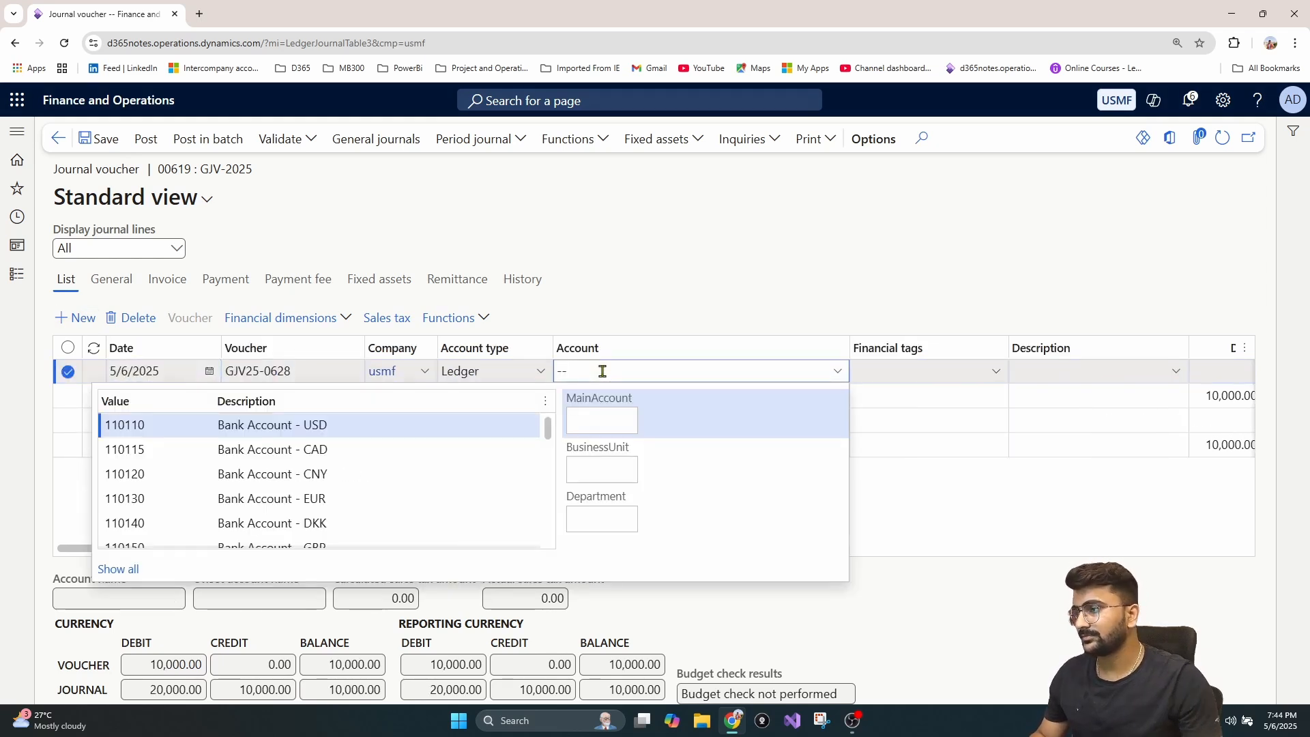
click(410, 427)
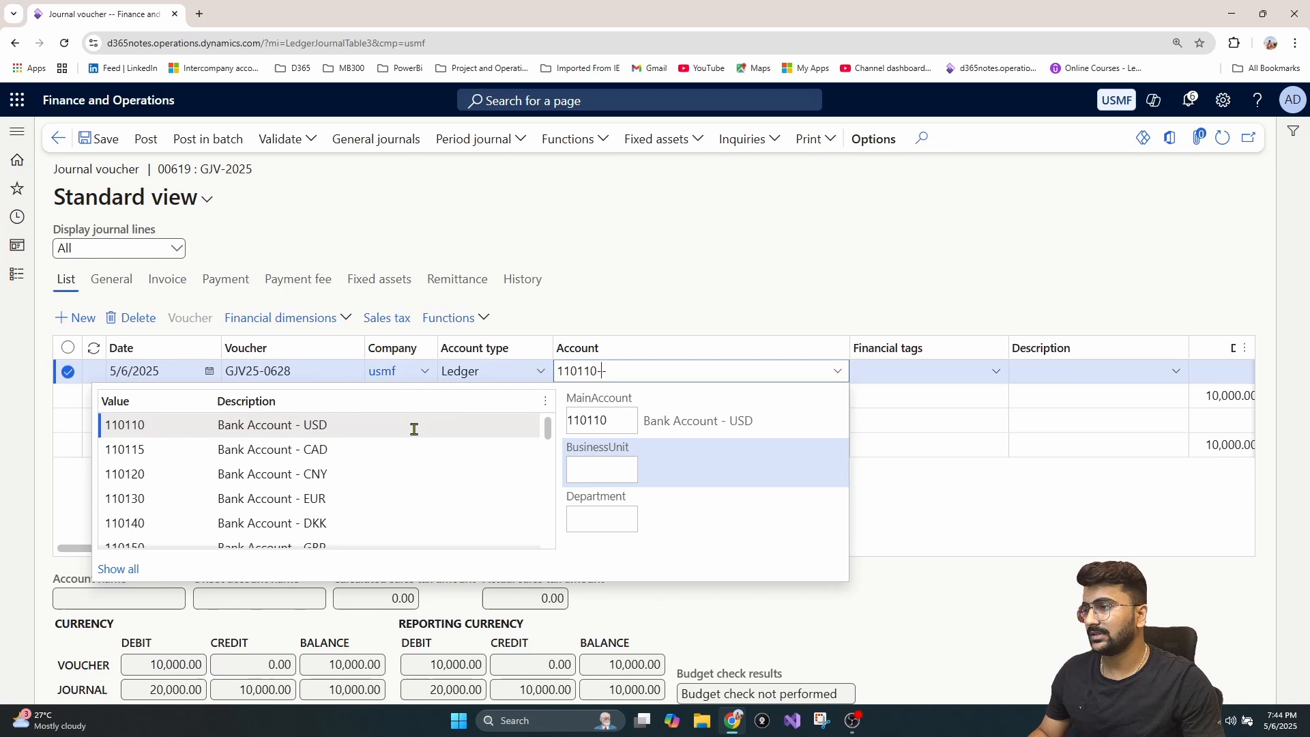
click(1065, 536)
key(Tab)
key(Tab)
key(Tab)
key(Tab)
key(Tab)
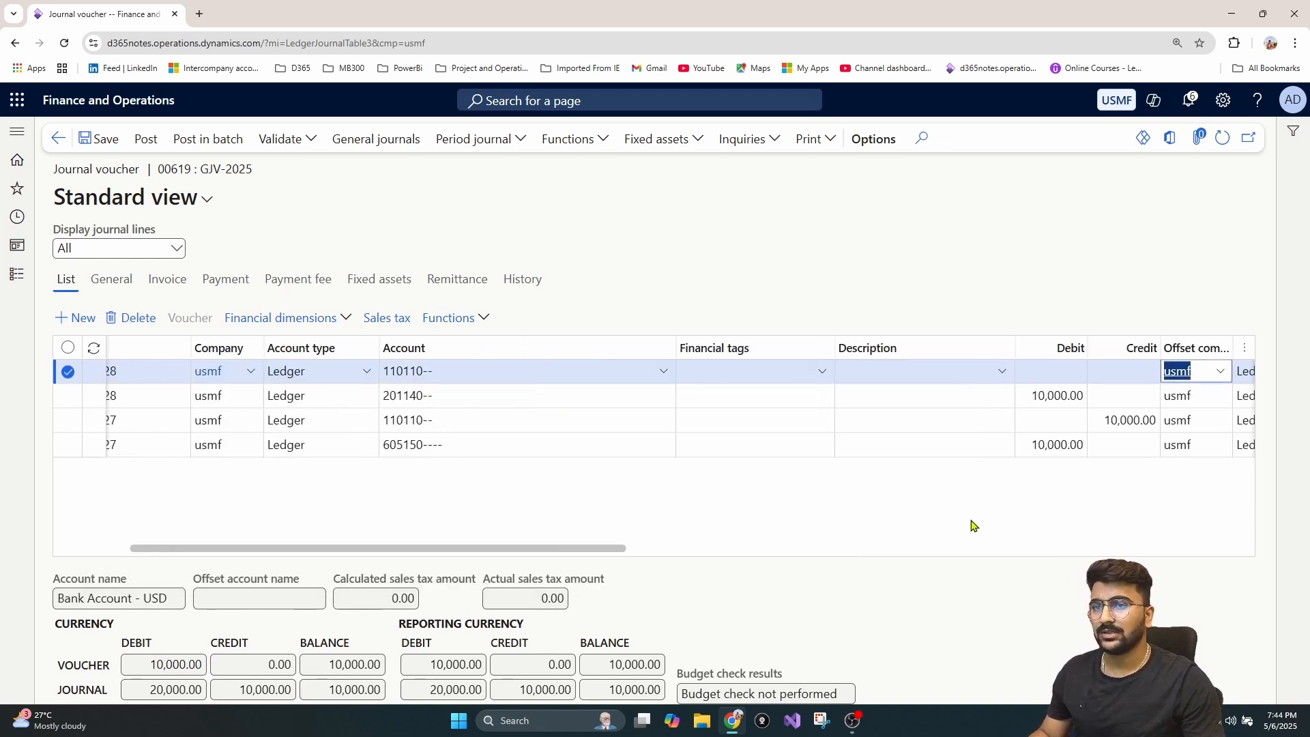
key(shift+Tab)
text(9,0)
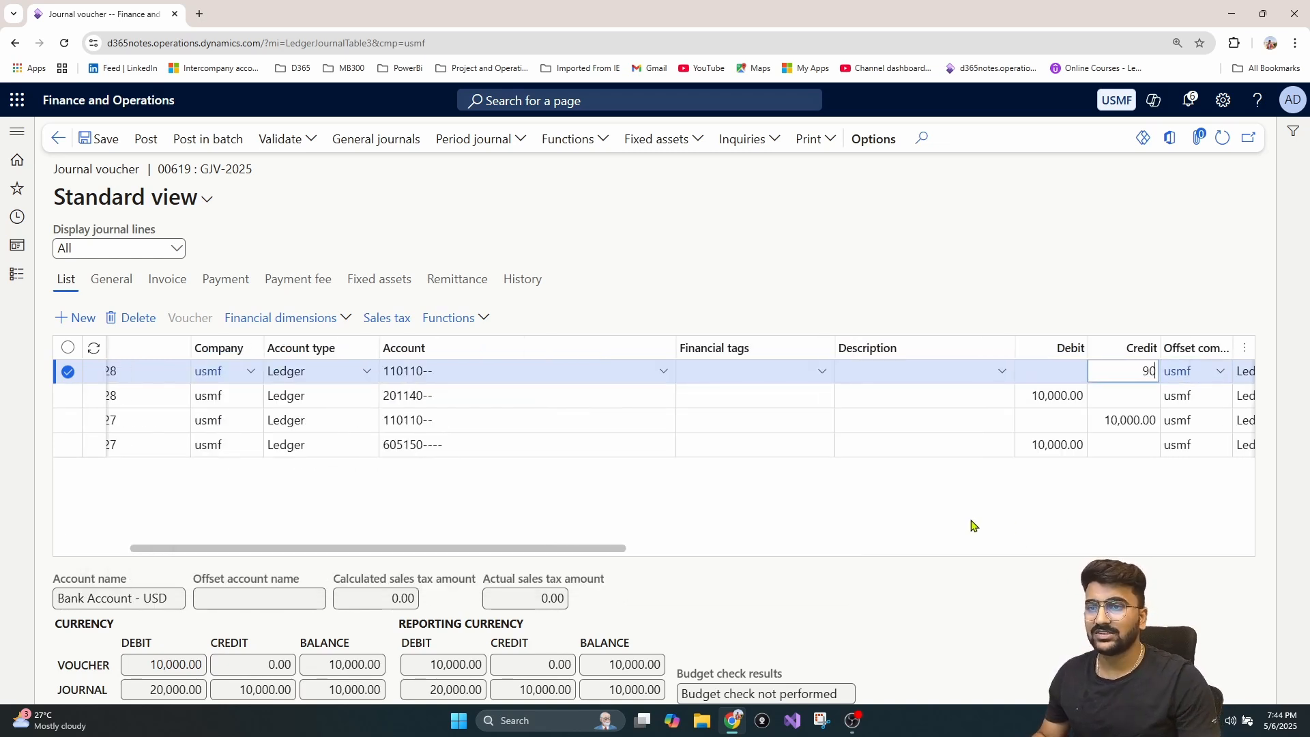
text(00)
key(Return)
click(99, 139)
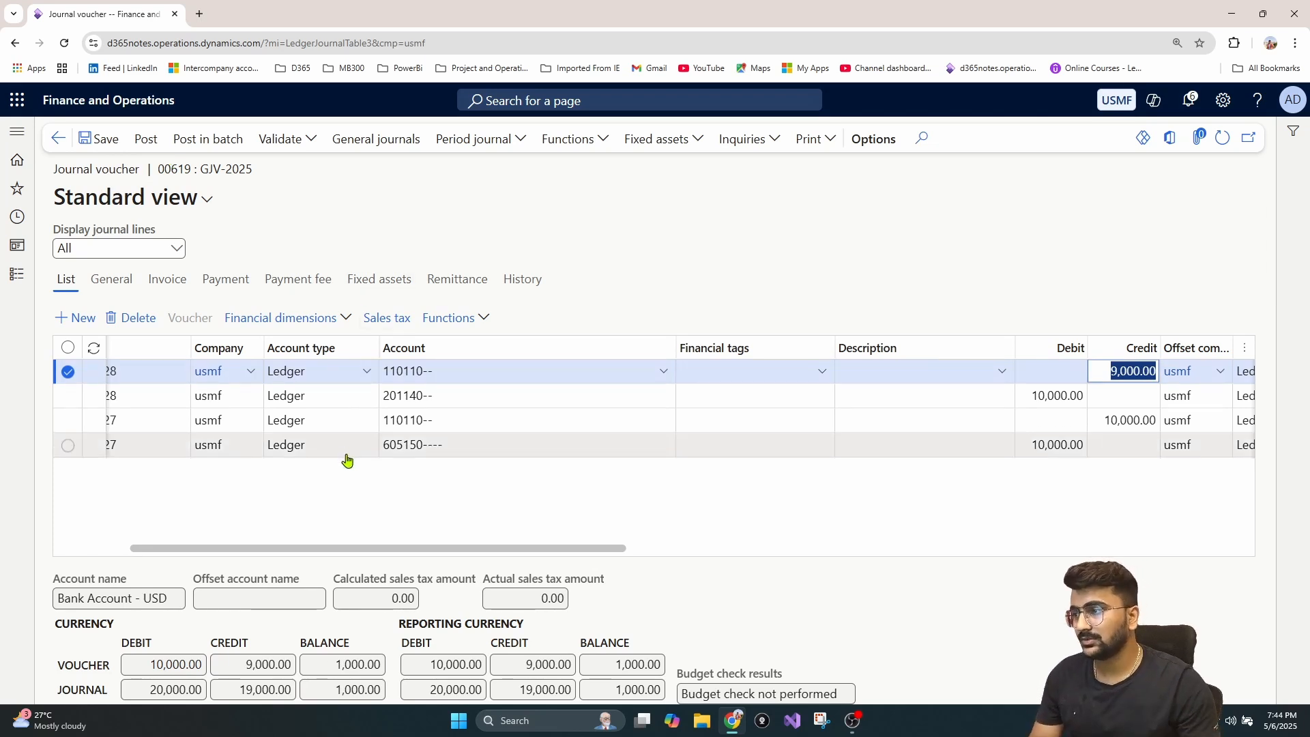
- Simulate posting of the journal, review the message details of the posting results, and dismiss them
drag(348, 547, 281, 538)
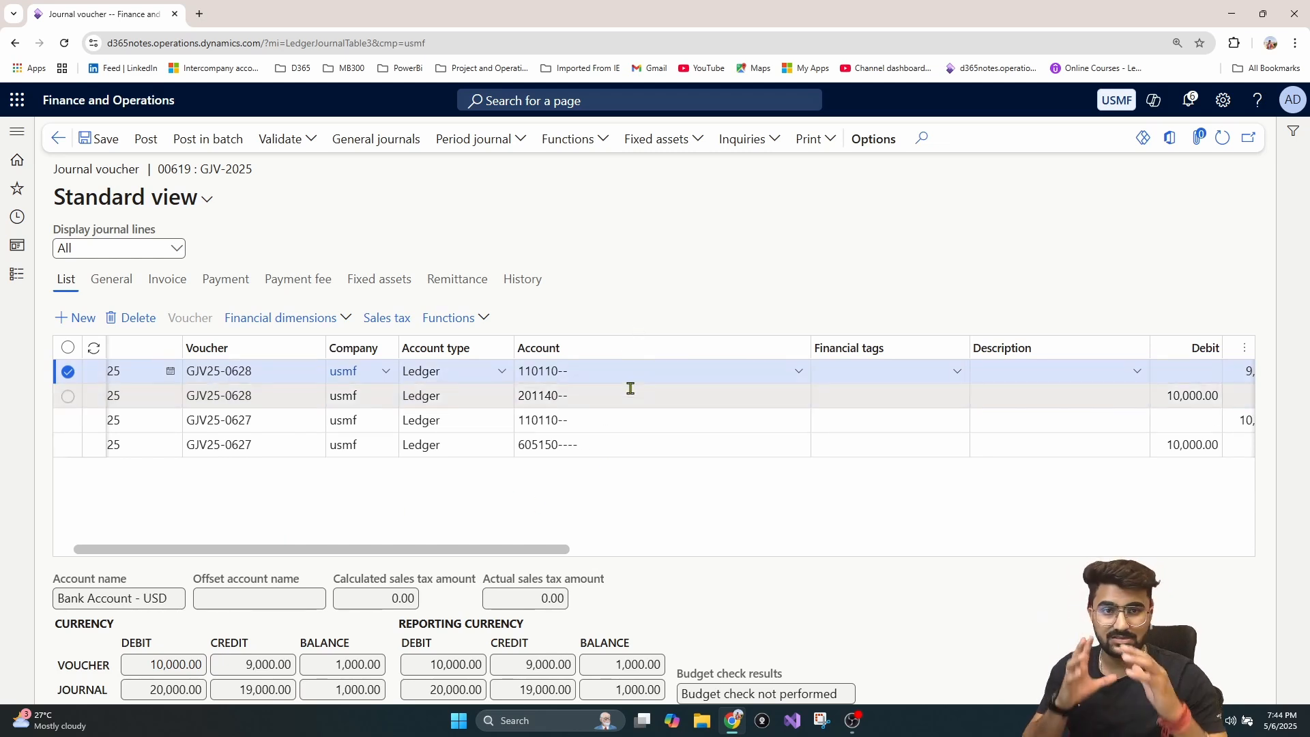
mouse_move(631, 388)
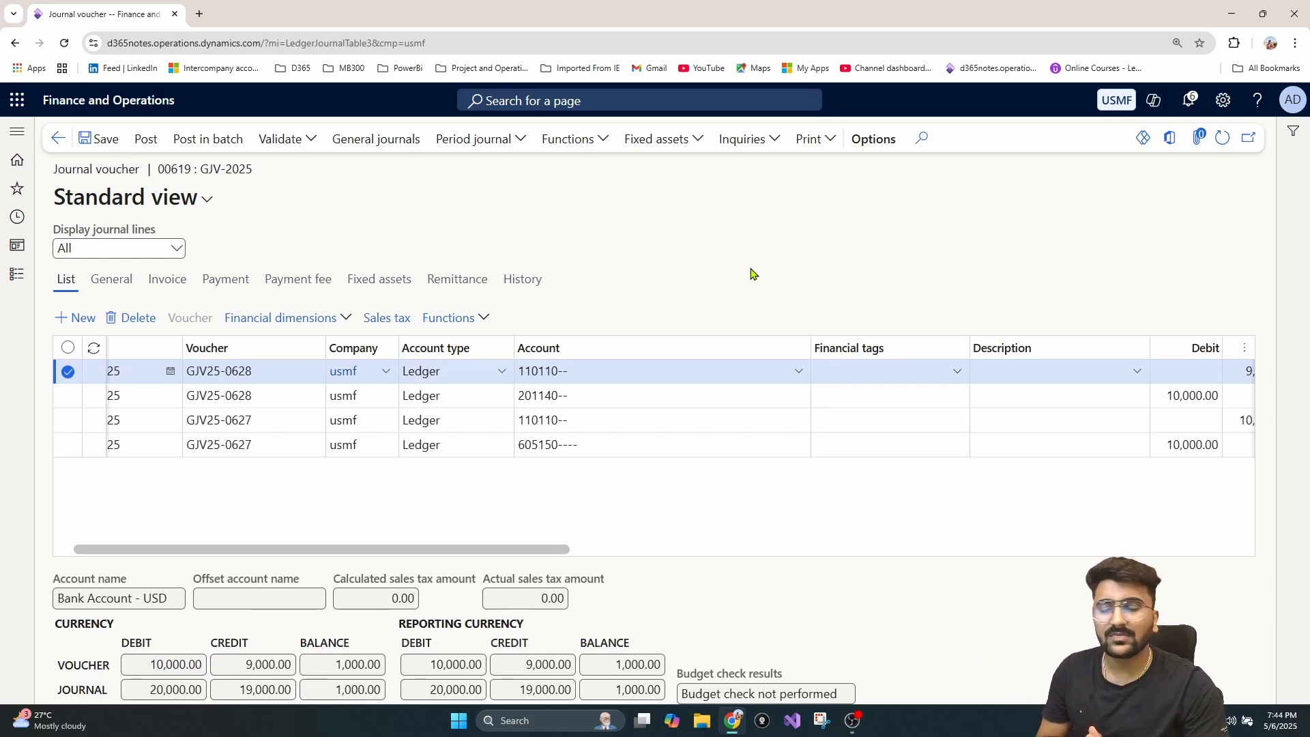
click(306, 140)
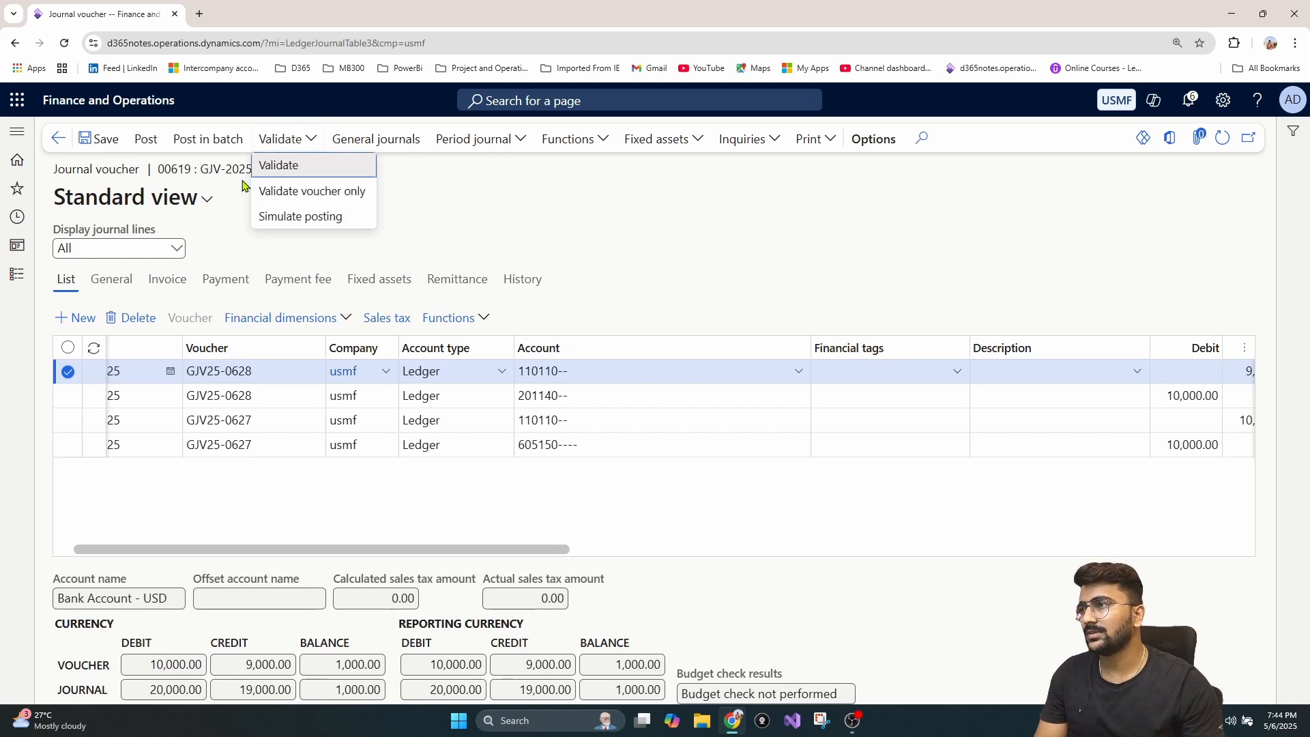
click(334, 221)
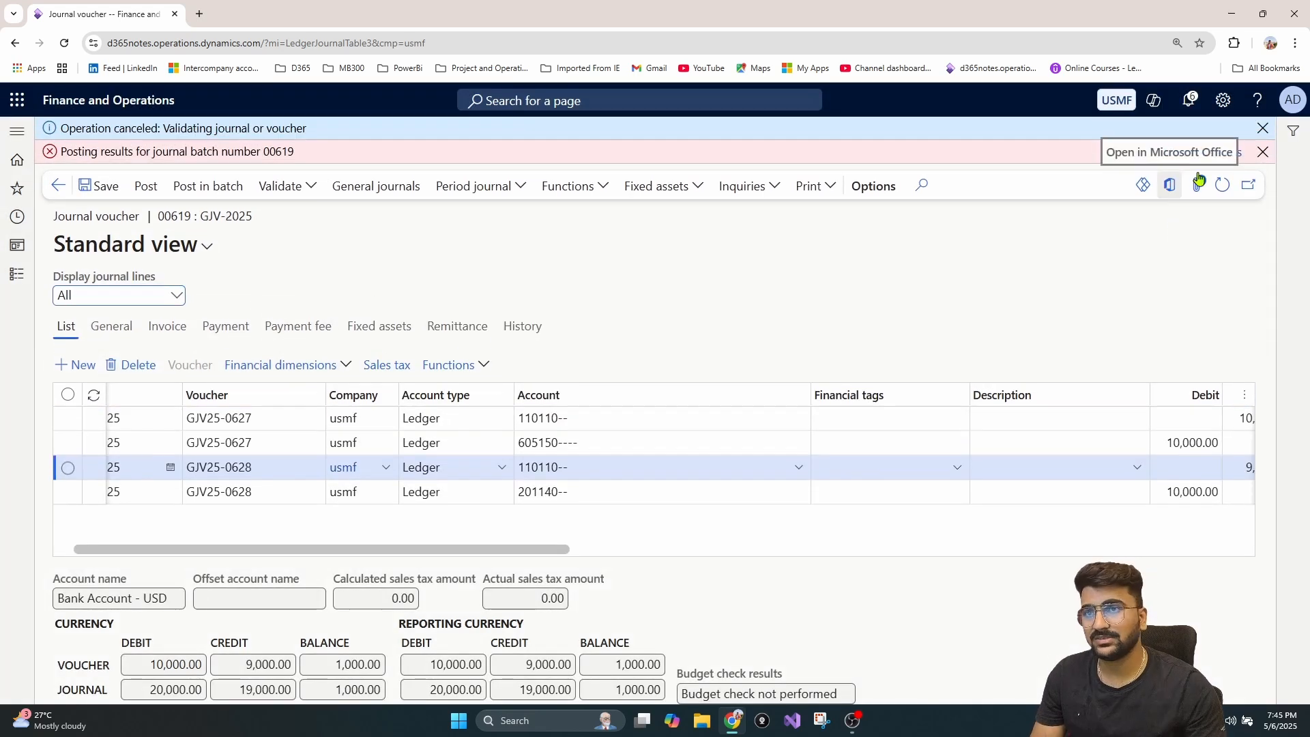
click(1185, 154)
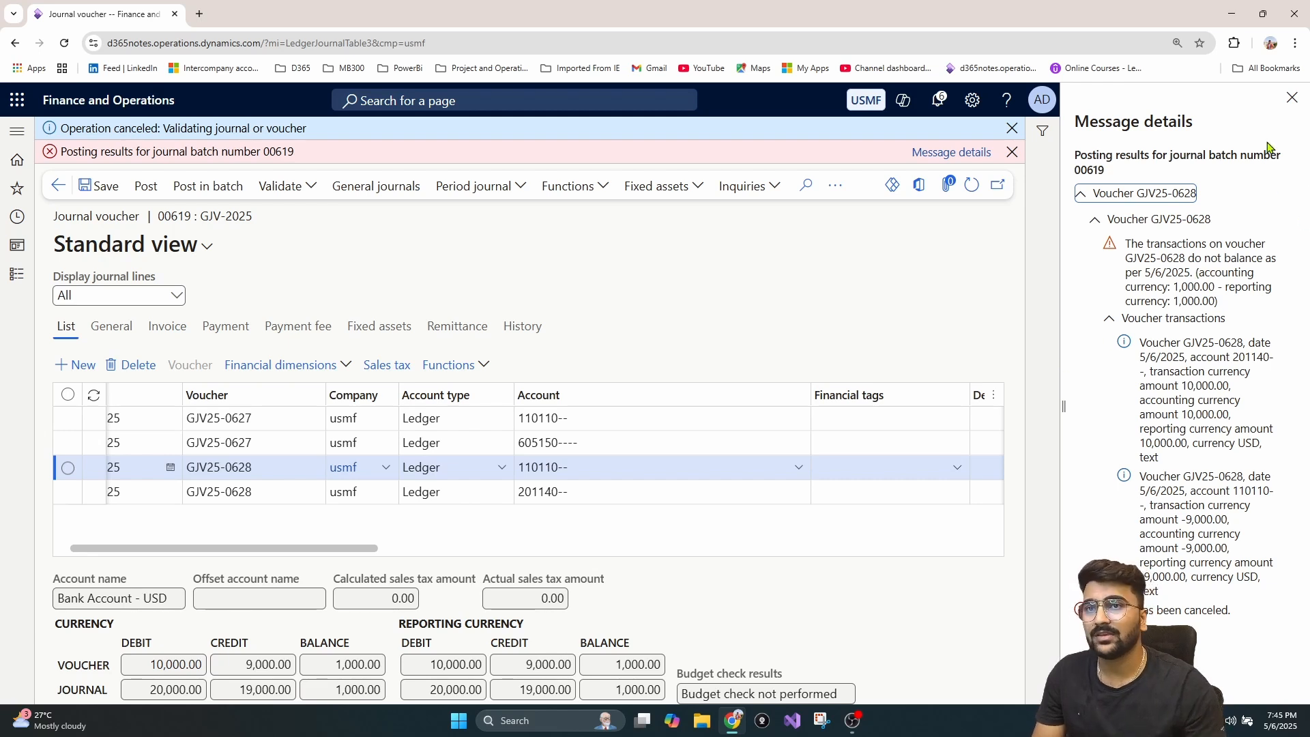
click(1293, 98)
click(1263, 151)
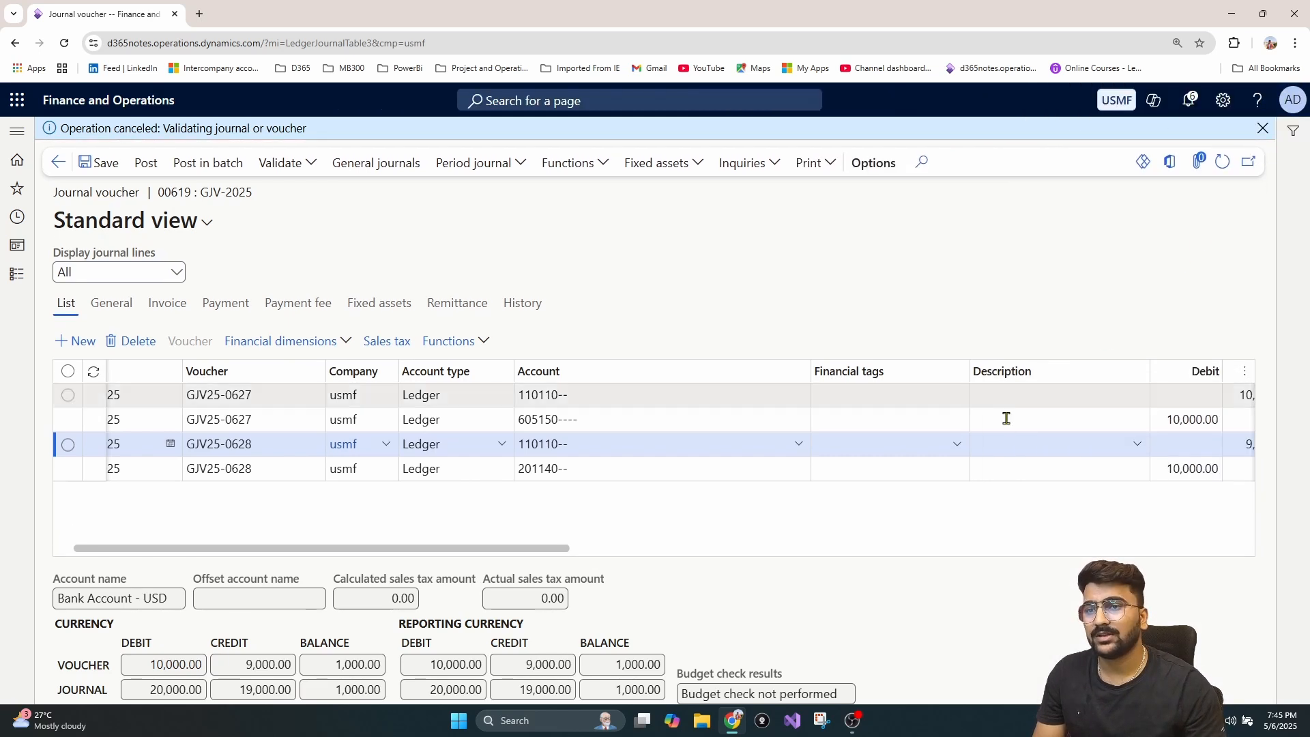
- Try to post the journal and open the message details of the posting results
drag(534, 548, 472, 552)
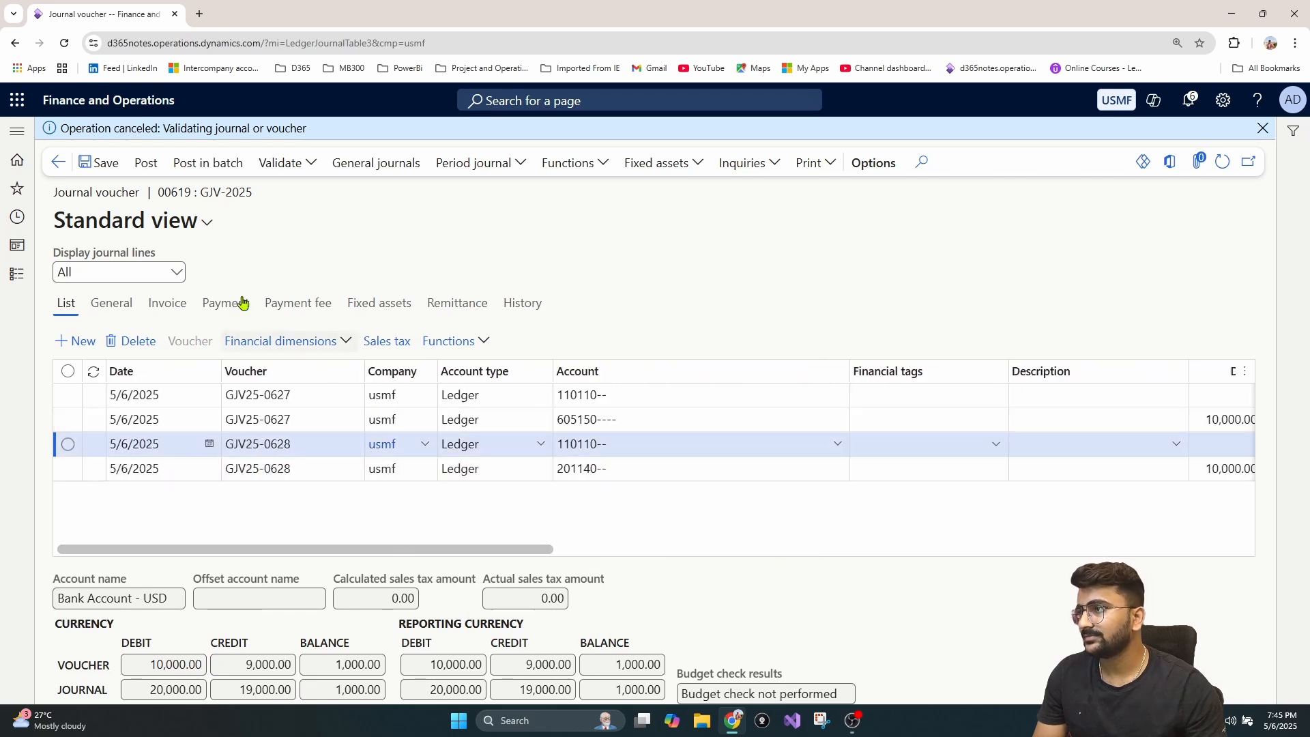
click(164, 169)
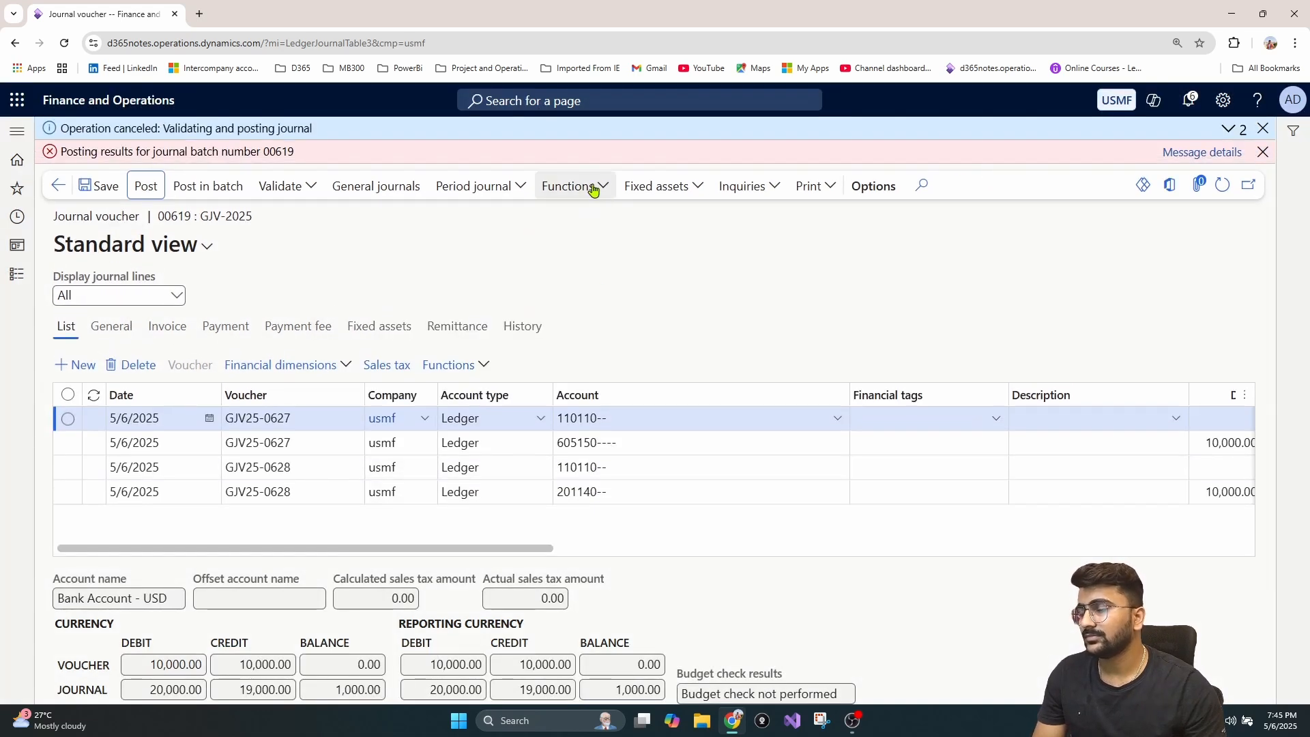
click(1168, 151)
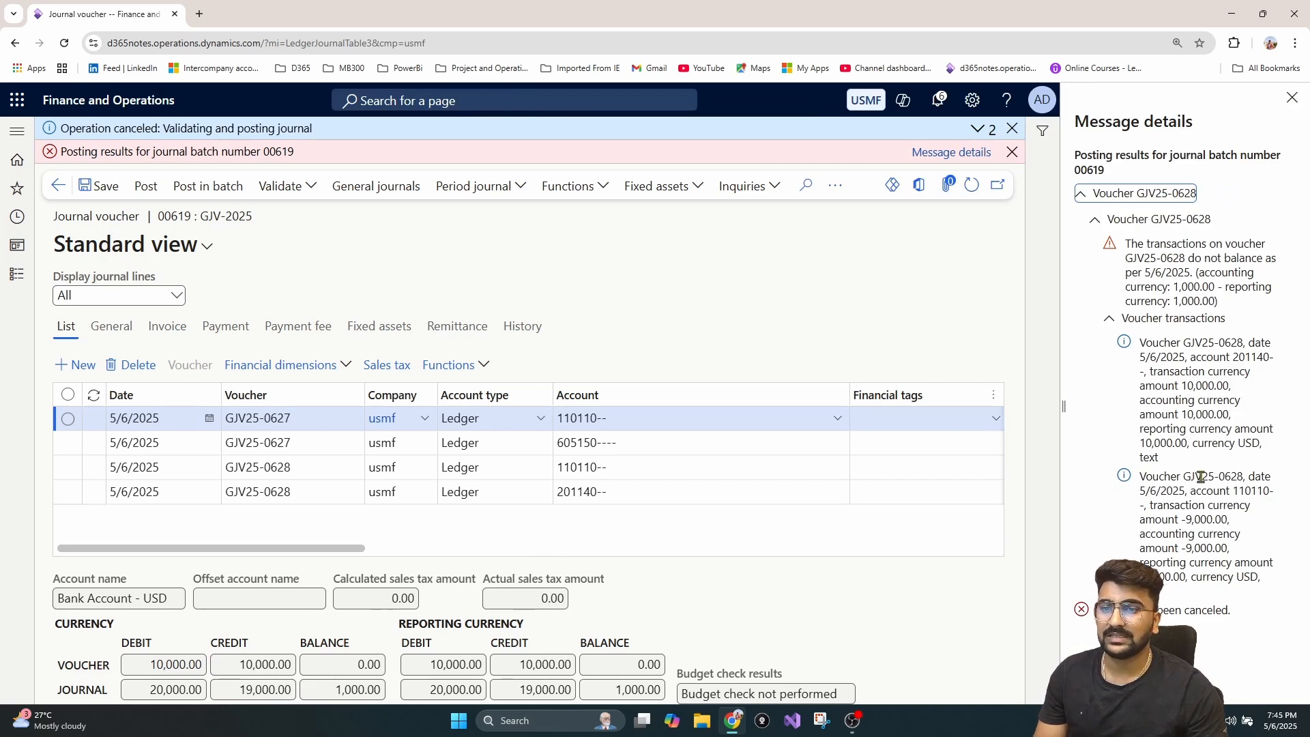
- Dismiss the posting messages and return from the journal voucher to the general journals list
click(1291, 97)
click(1263, 152)
click(1263, 128)
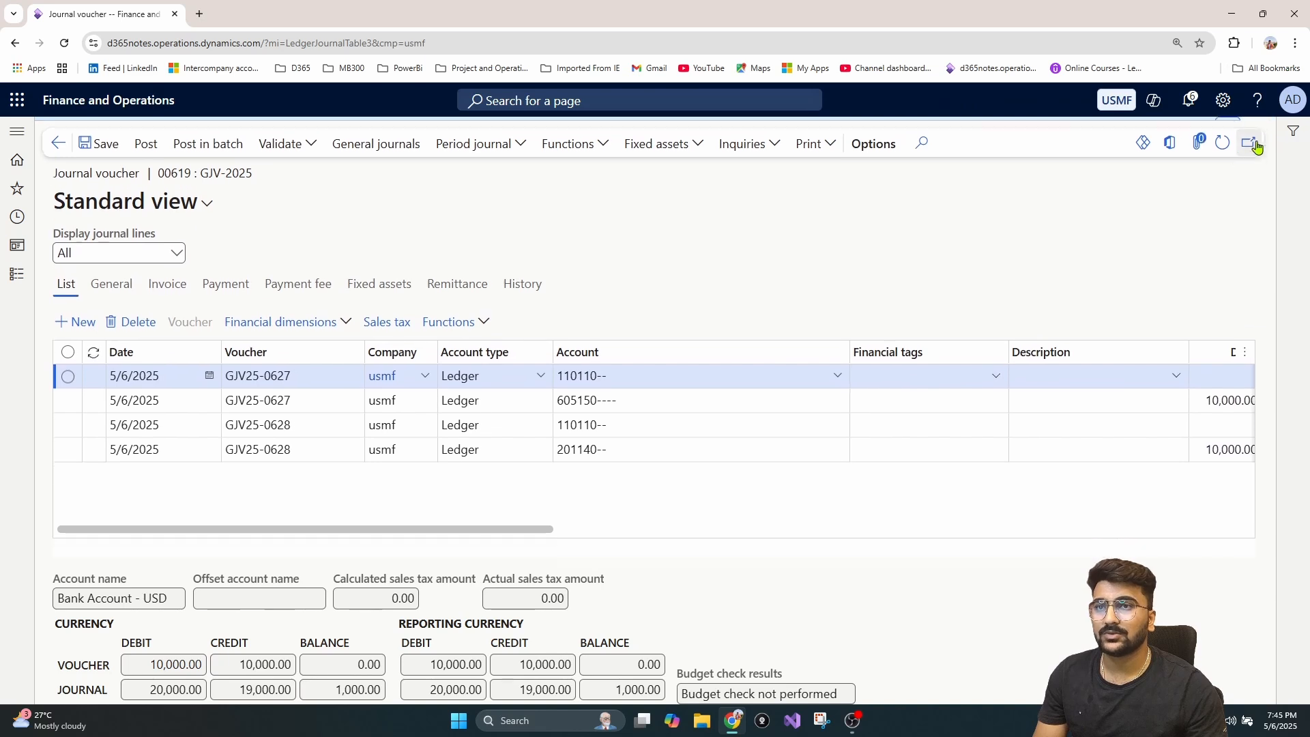
click(604, 140)
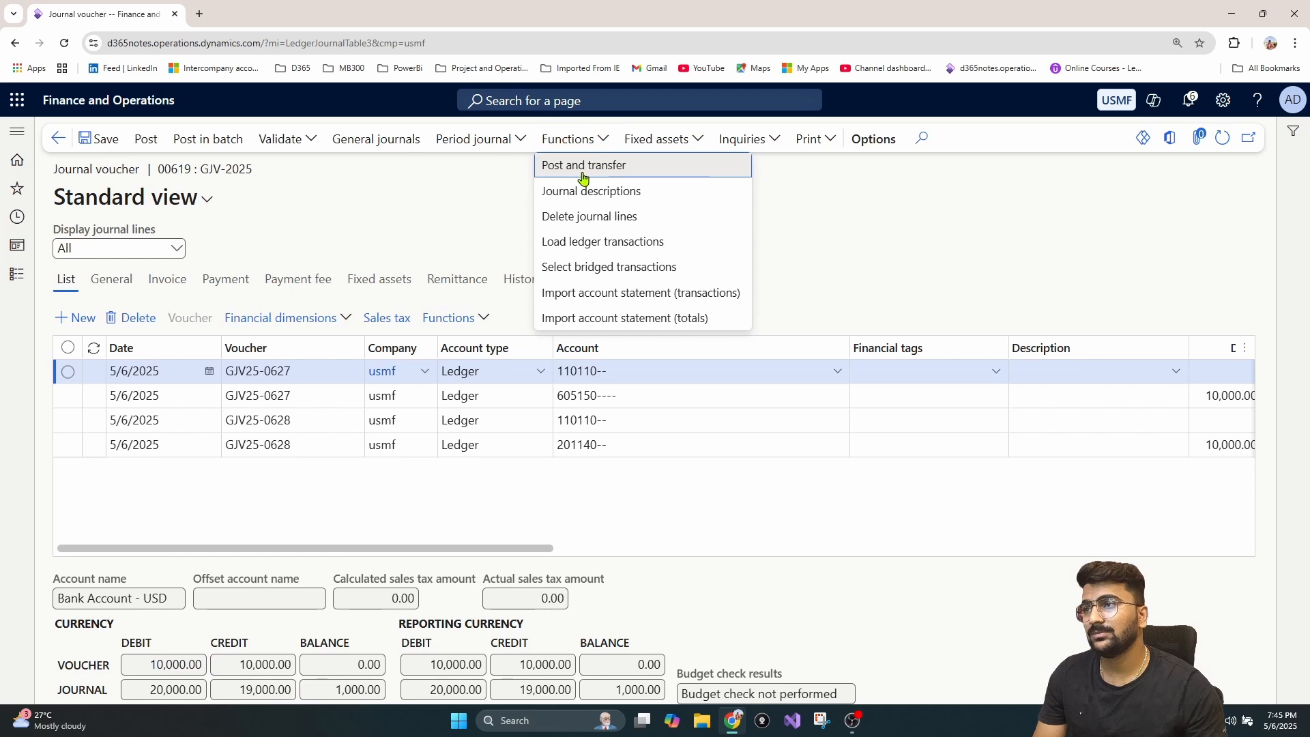
key(Escape)
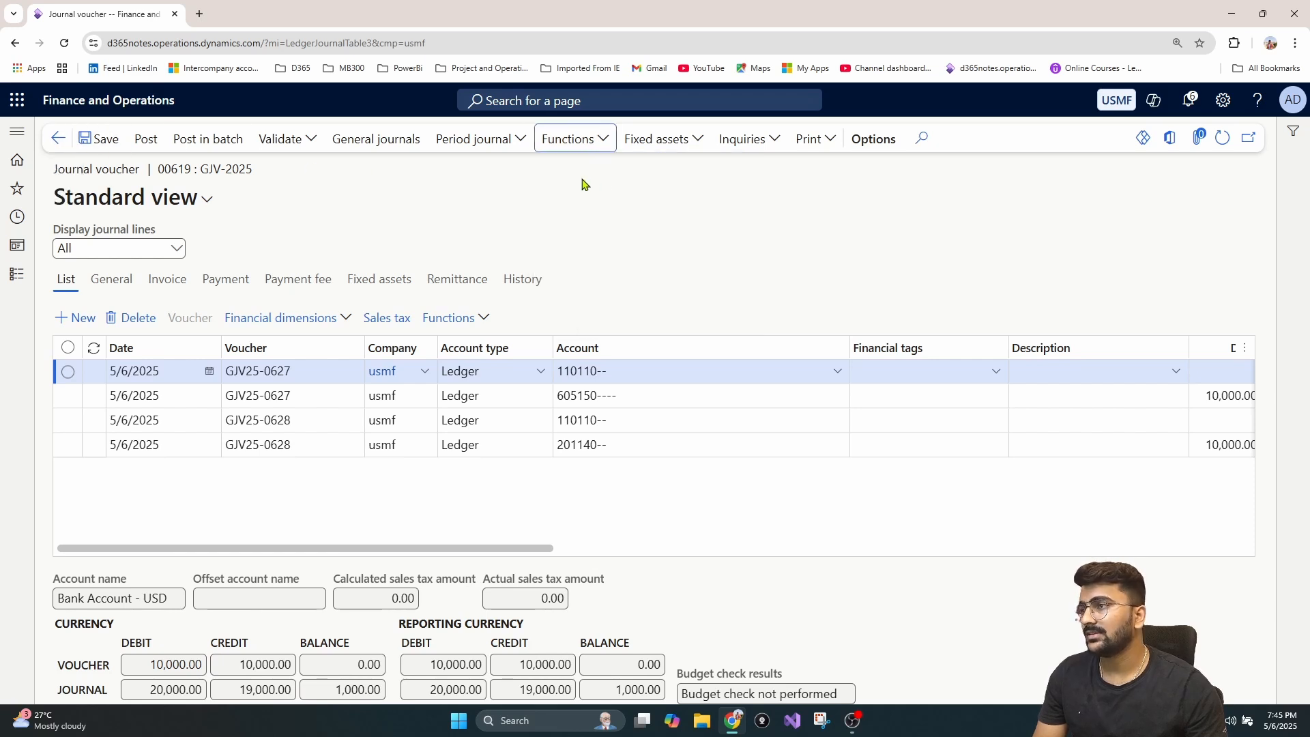
click(58, 138)
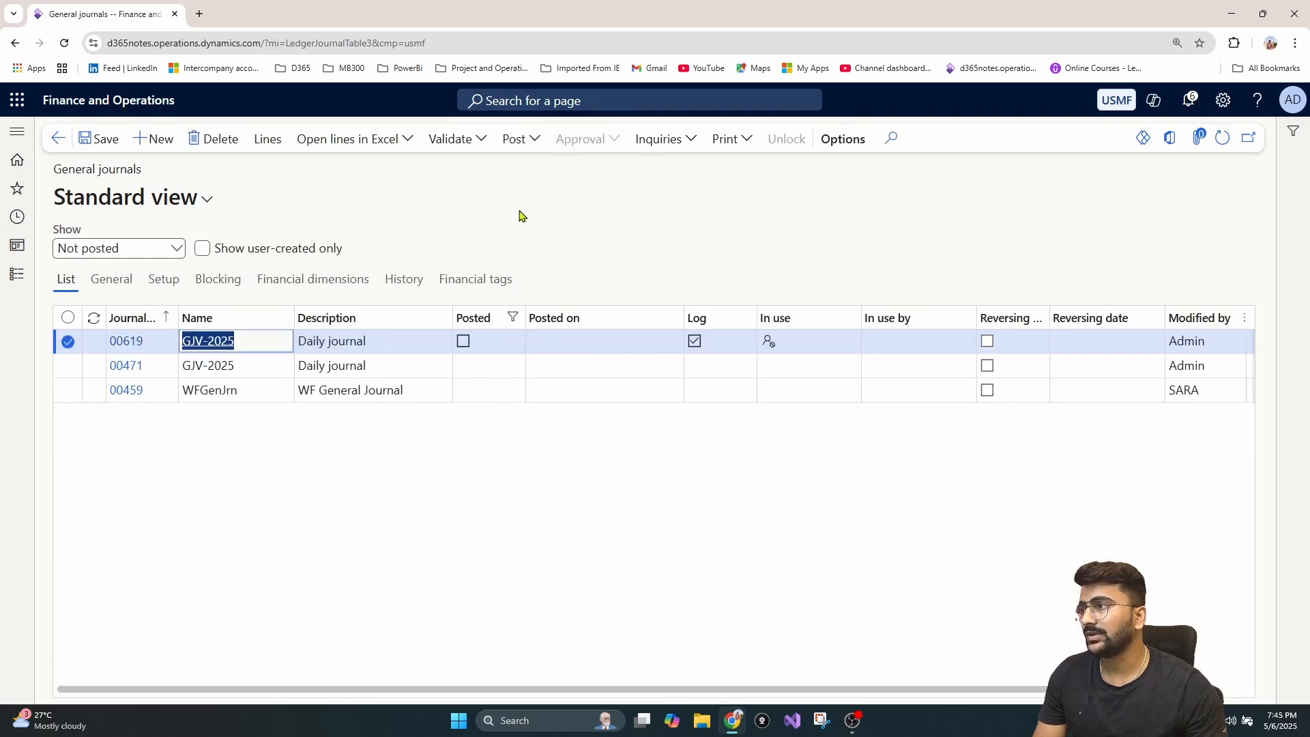
- Fit the journal batch number column to its contents and run Post and transfer on journal 00619
click(532, 139)
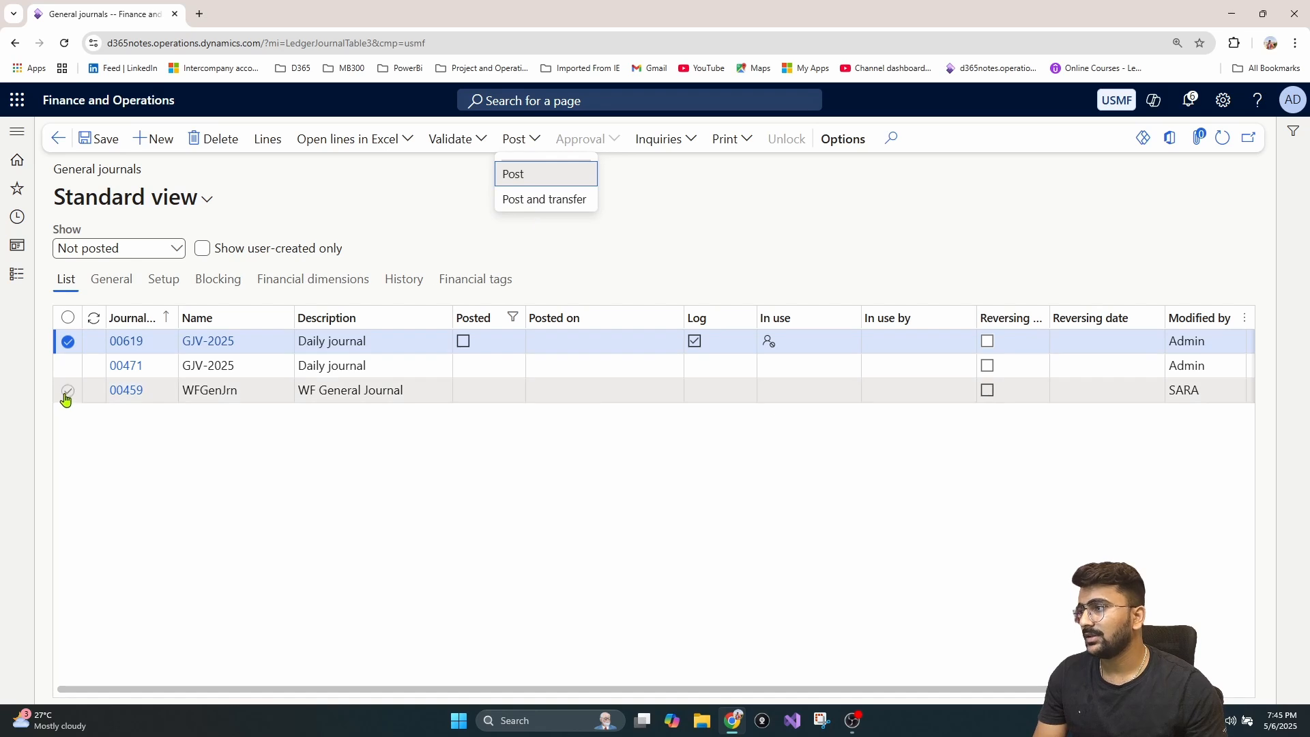
double_click(179, 317)
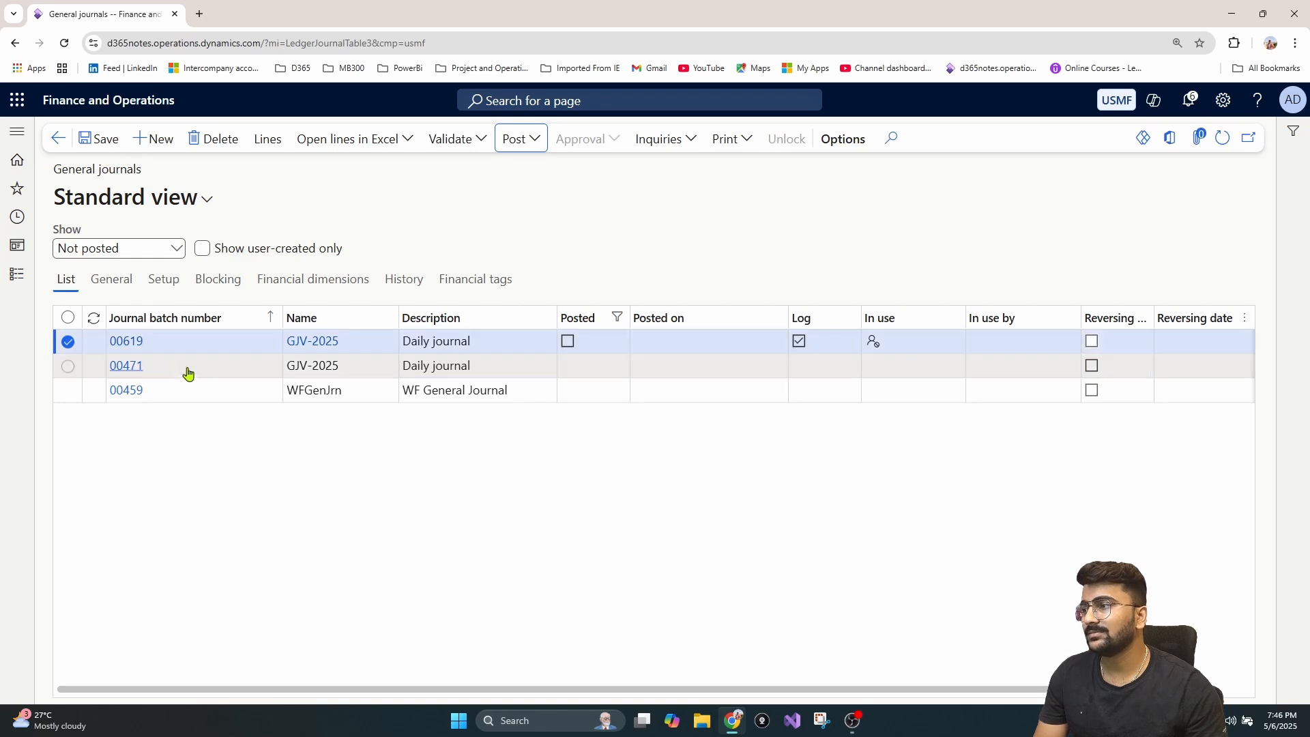
click(544, 139)
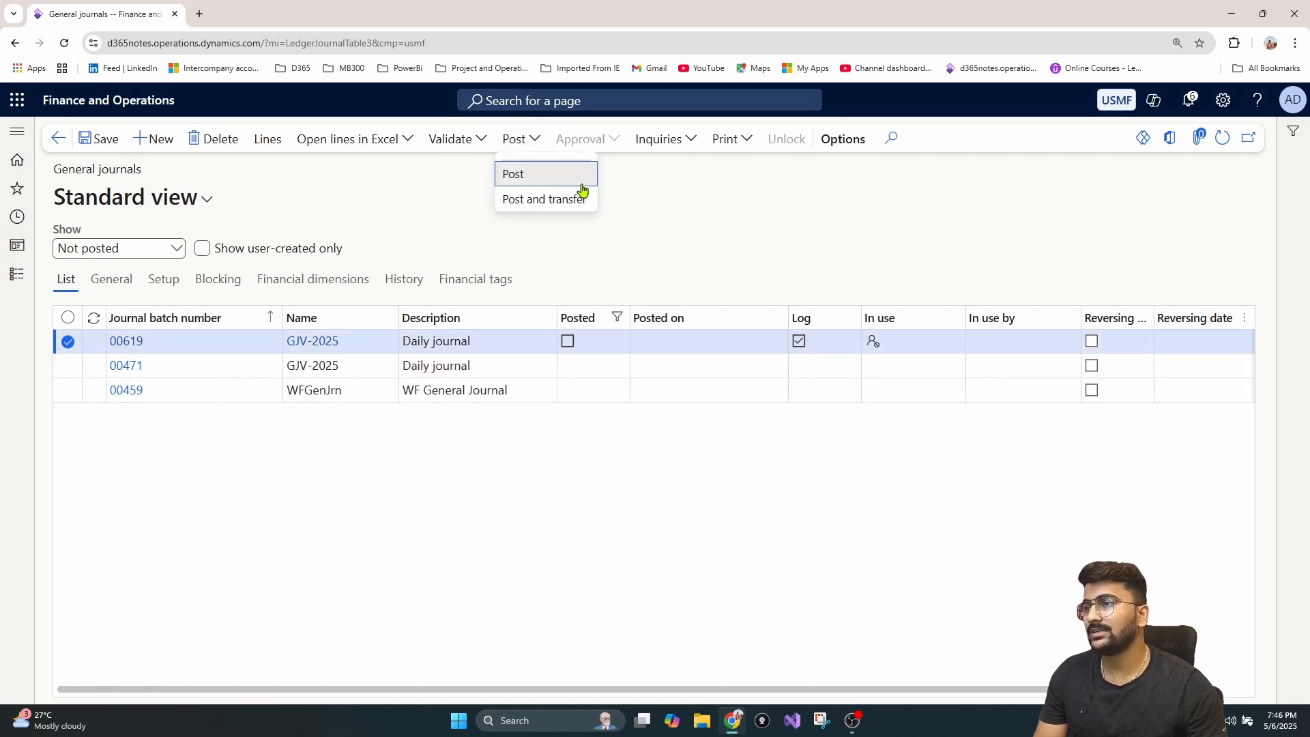
click(549, 204)
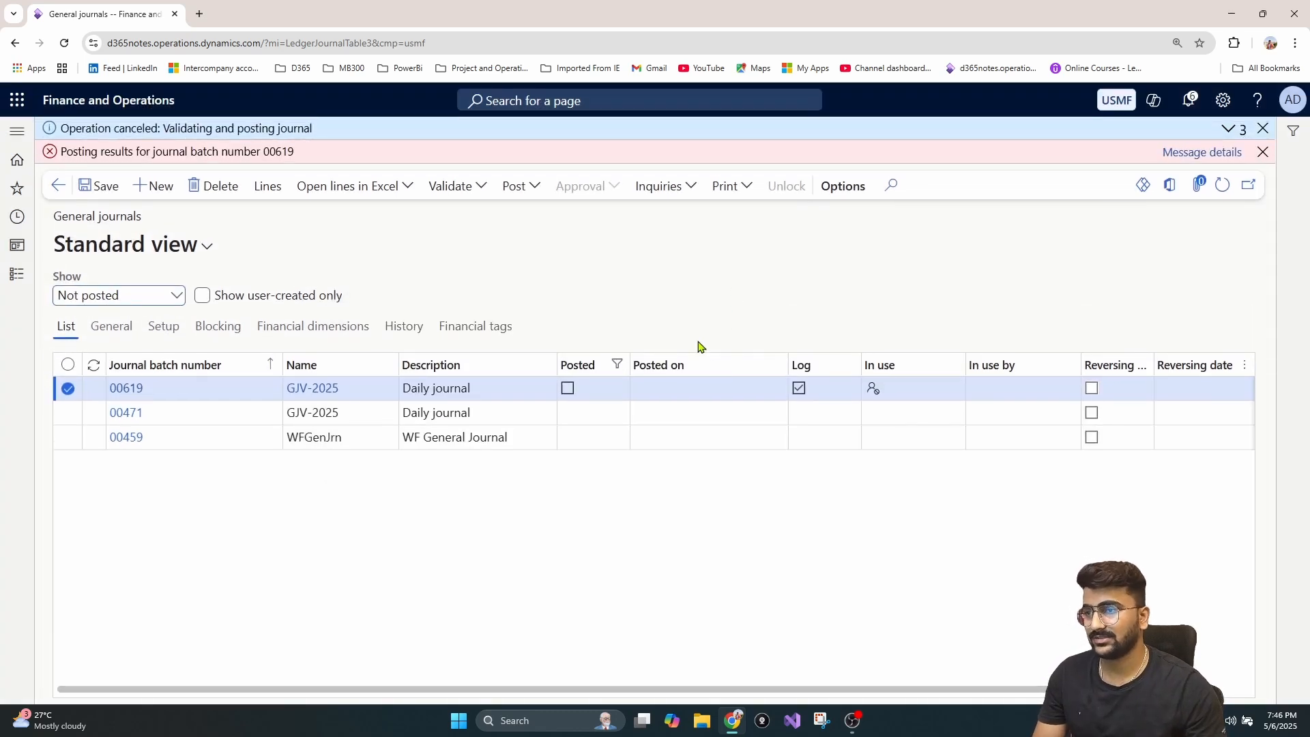
- Review the message details of the posting results and the expanded notifications about posted and transferred vouchers
click(1225, 152)
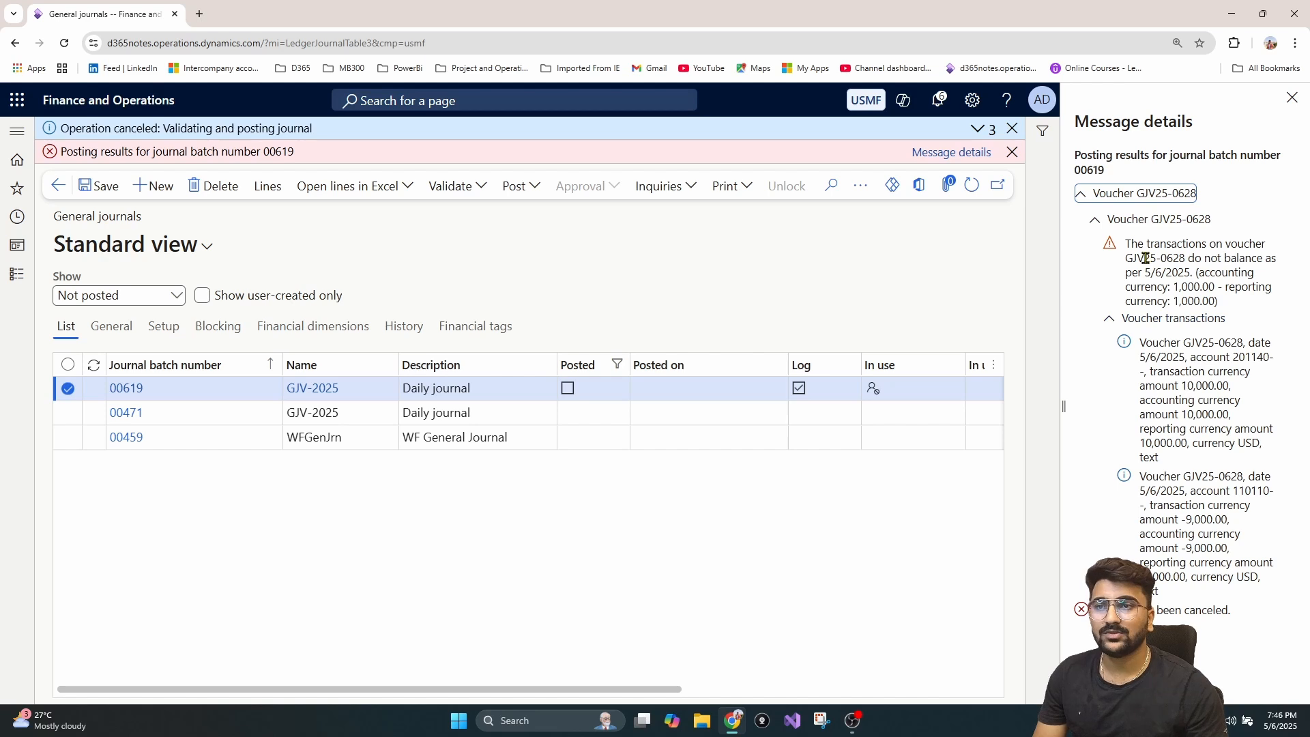
drag(1163, 259, 1188, 258)
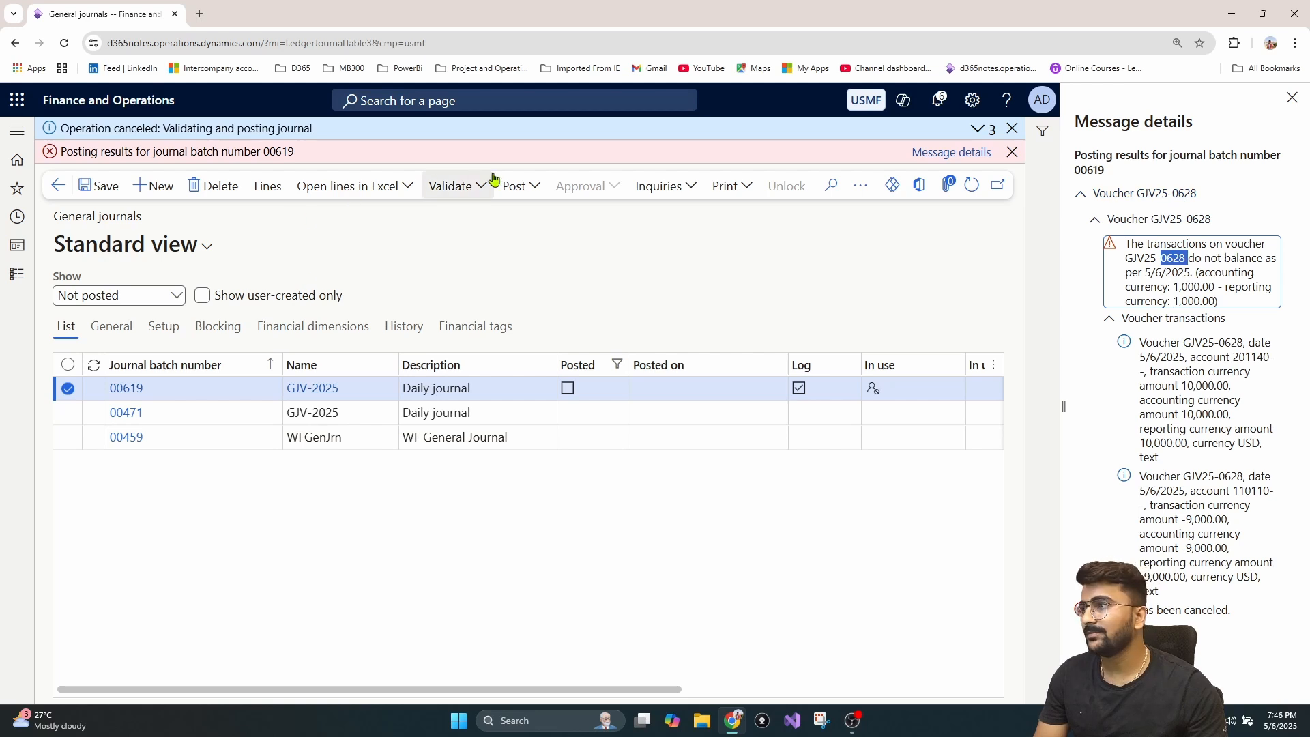
click(978, 128)
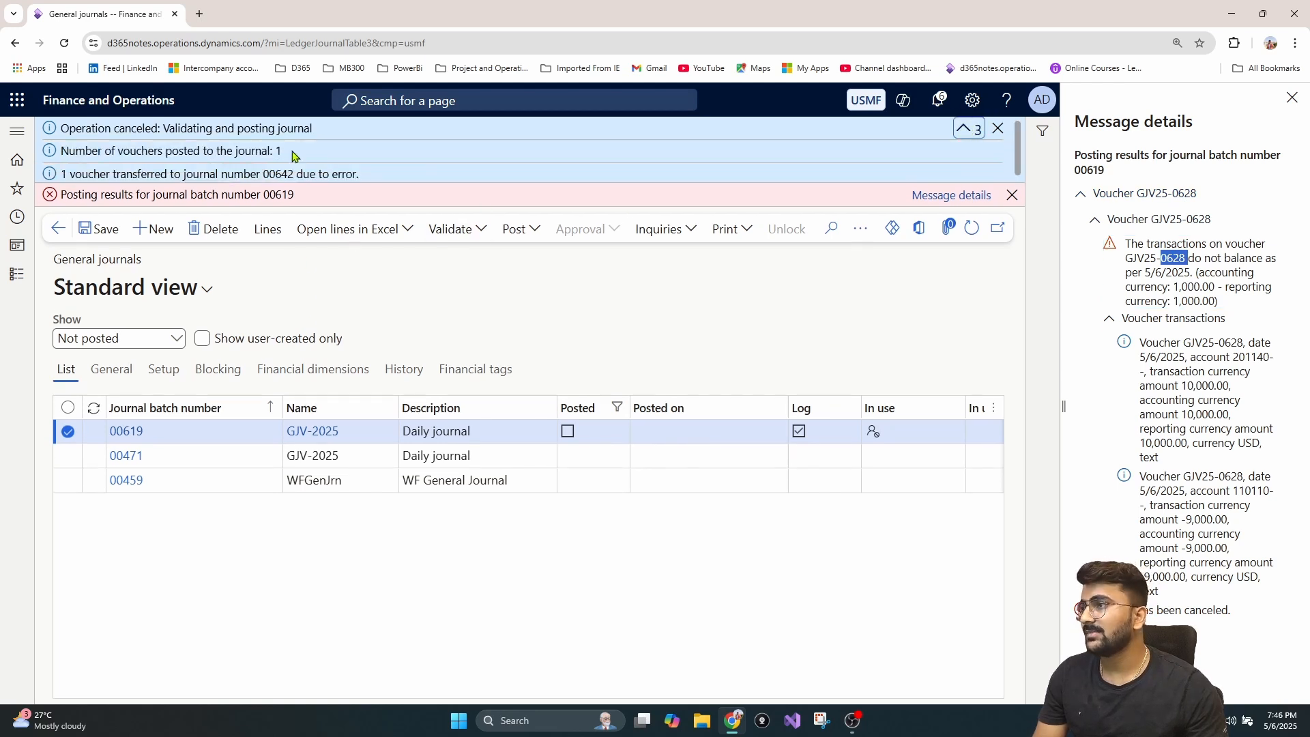
drag(61, 173, 356, 179)
click(101, 156)
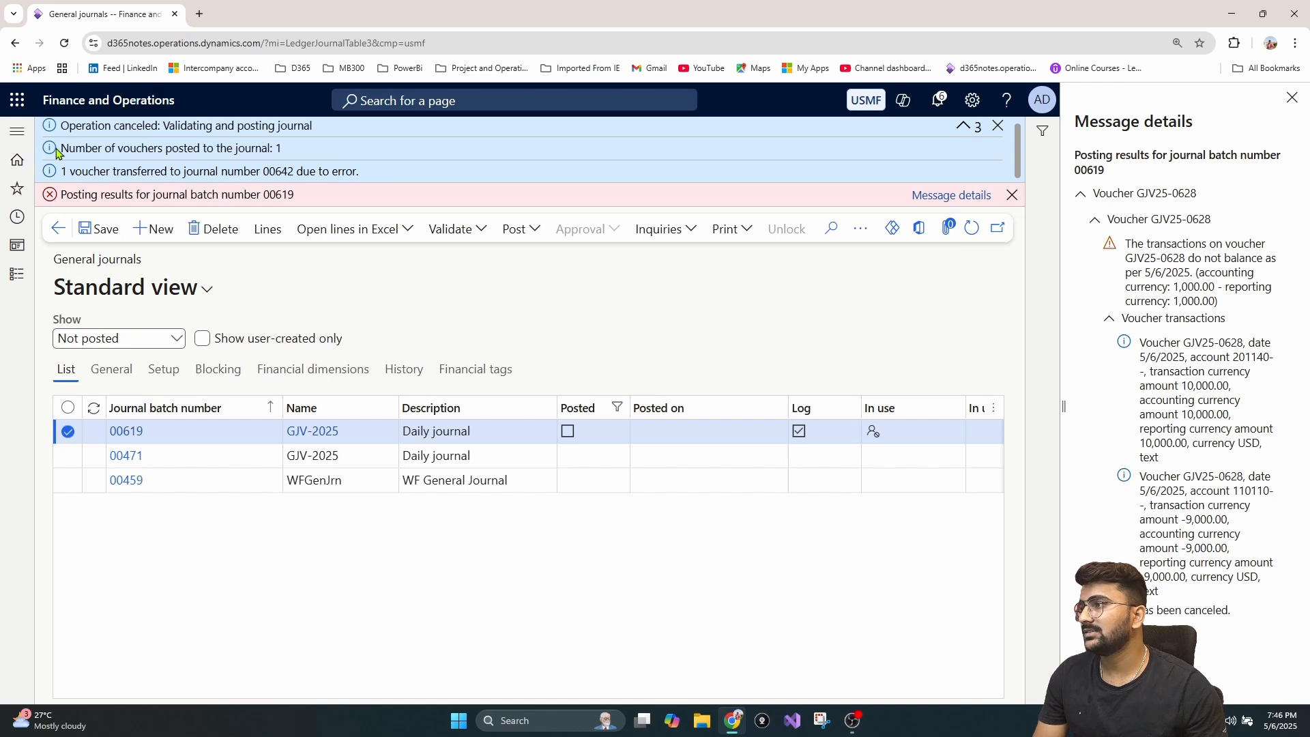
drag(57, 151, 286, 153)
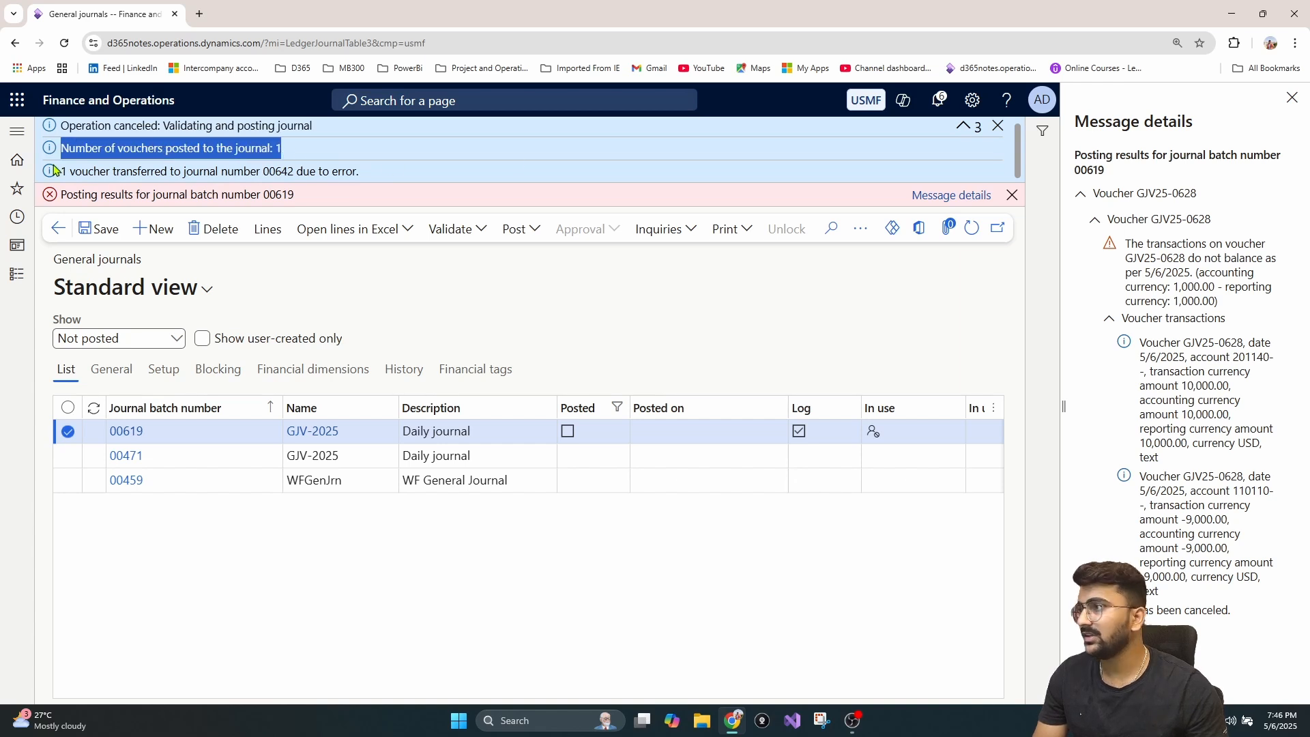
drag(57, 175, 373, 182)
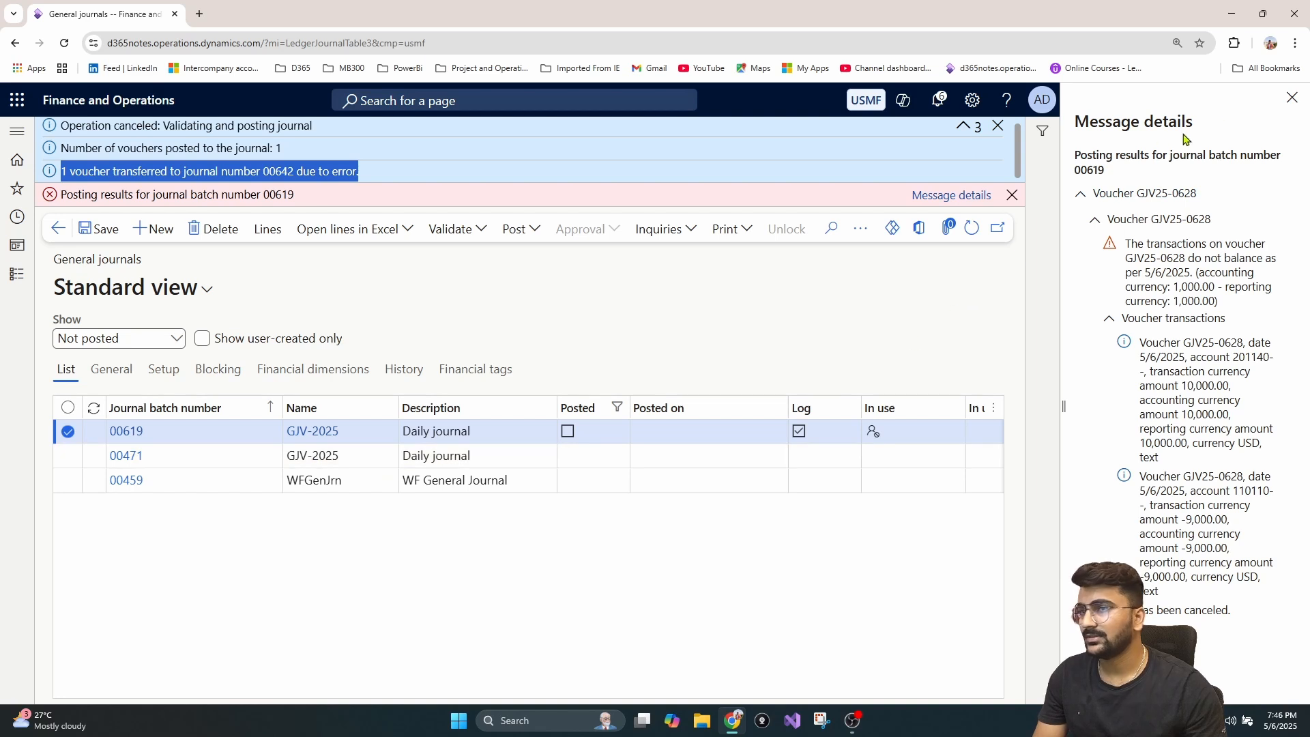
- Dismiss the message details and all notifications, and refresh the list of unposted general journals
click(1290, 99)
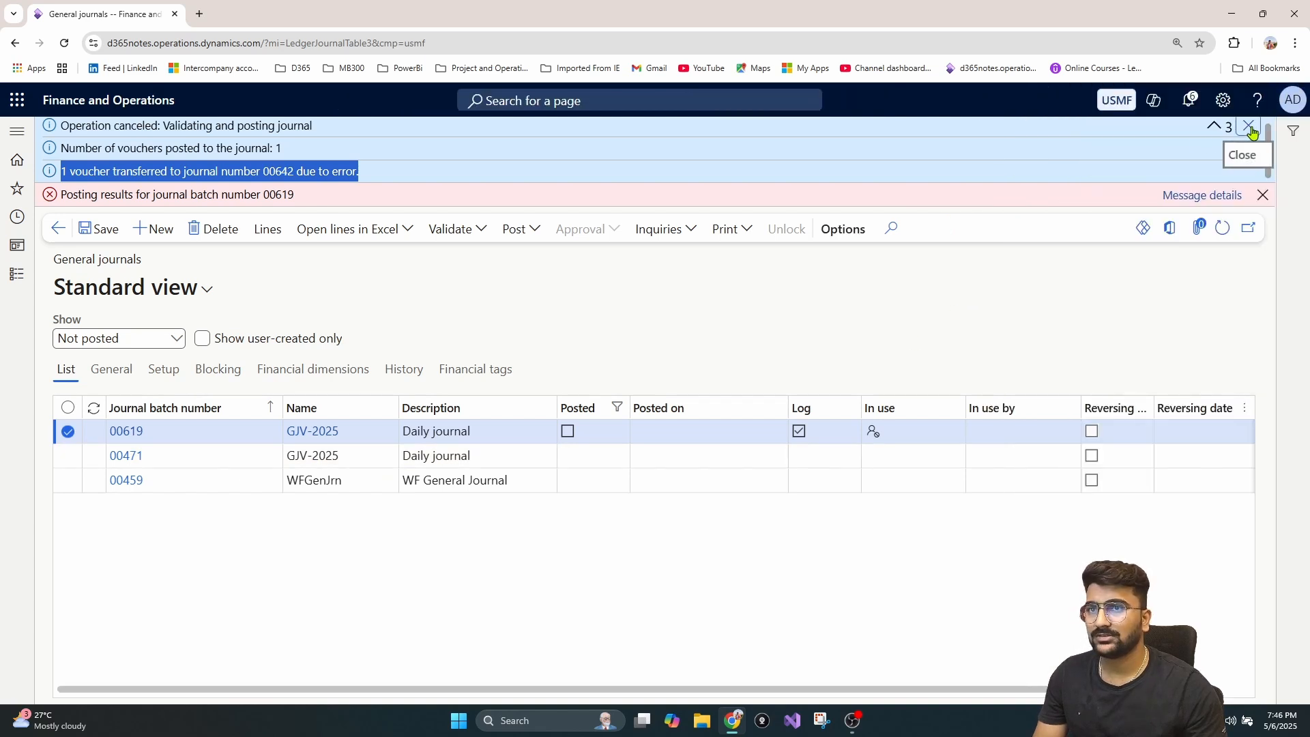
click(1243, 127)
click(1263, 129)
click(1222, 138)
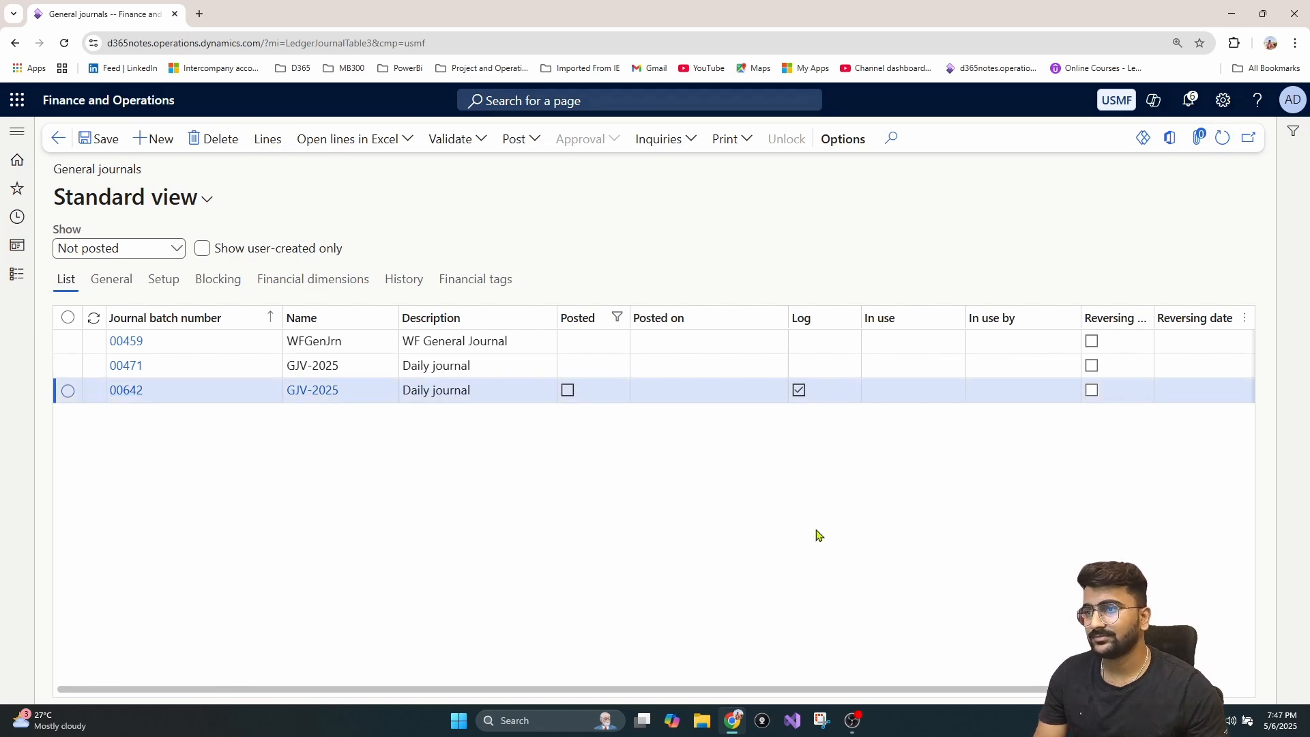
- Examine the original journal number and the posting log in the history of journal 00642
click(59, 138)
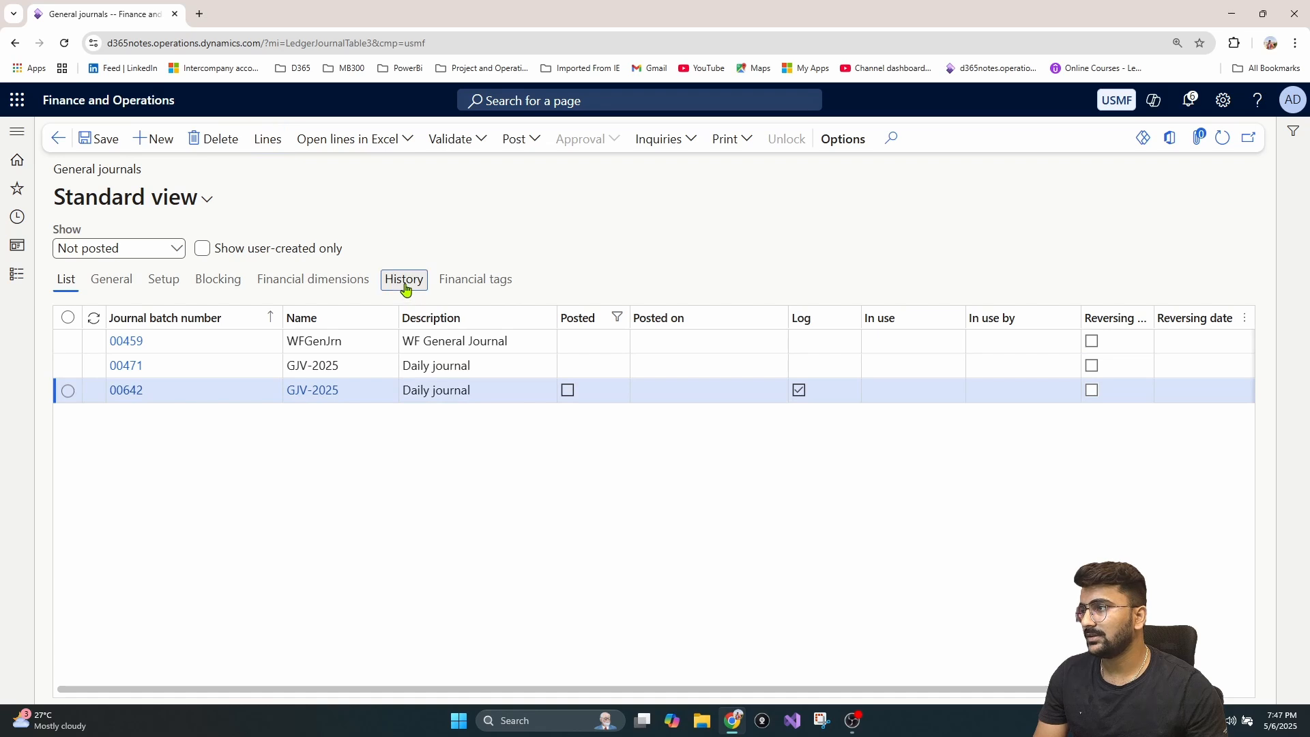
click(405, 281)
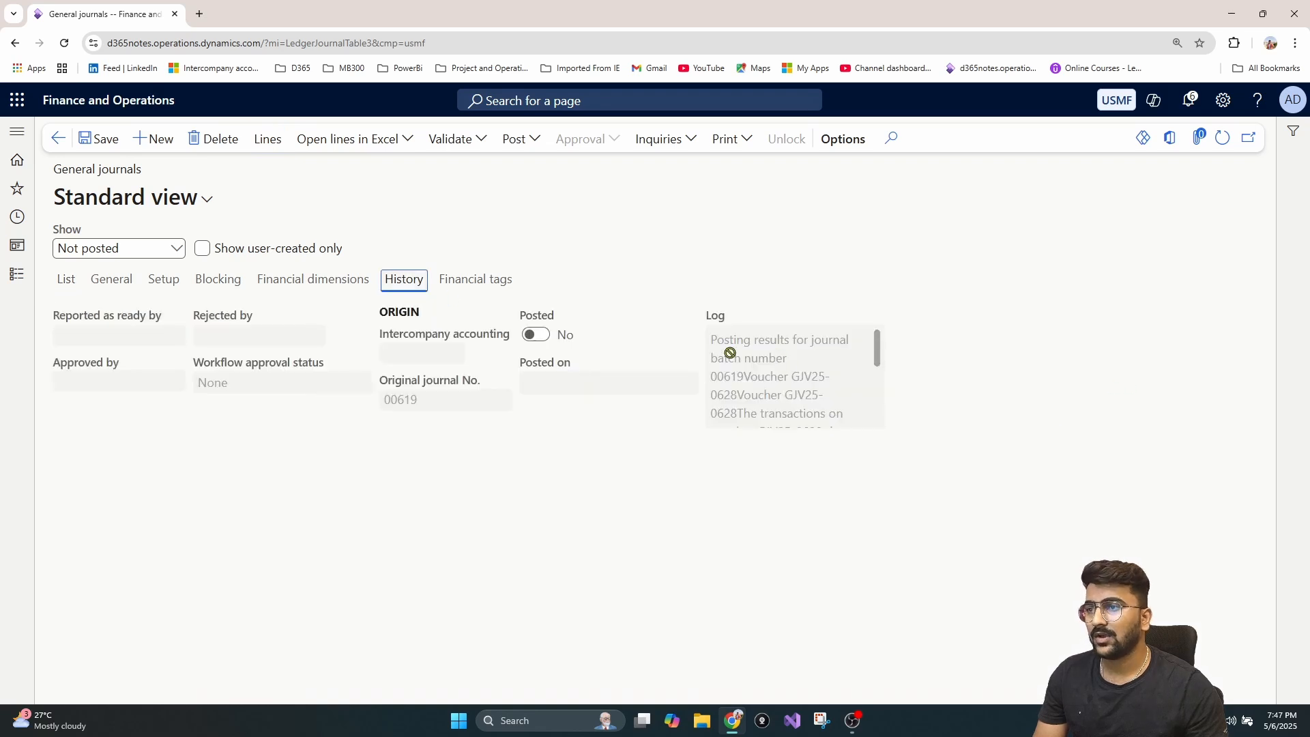
drag(713, 337, 858, 415)
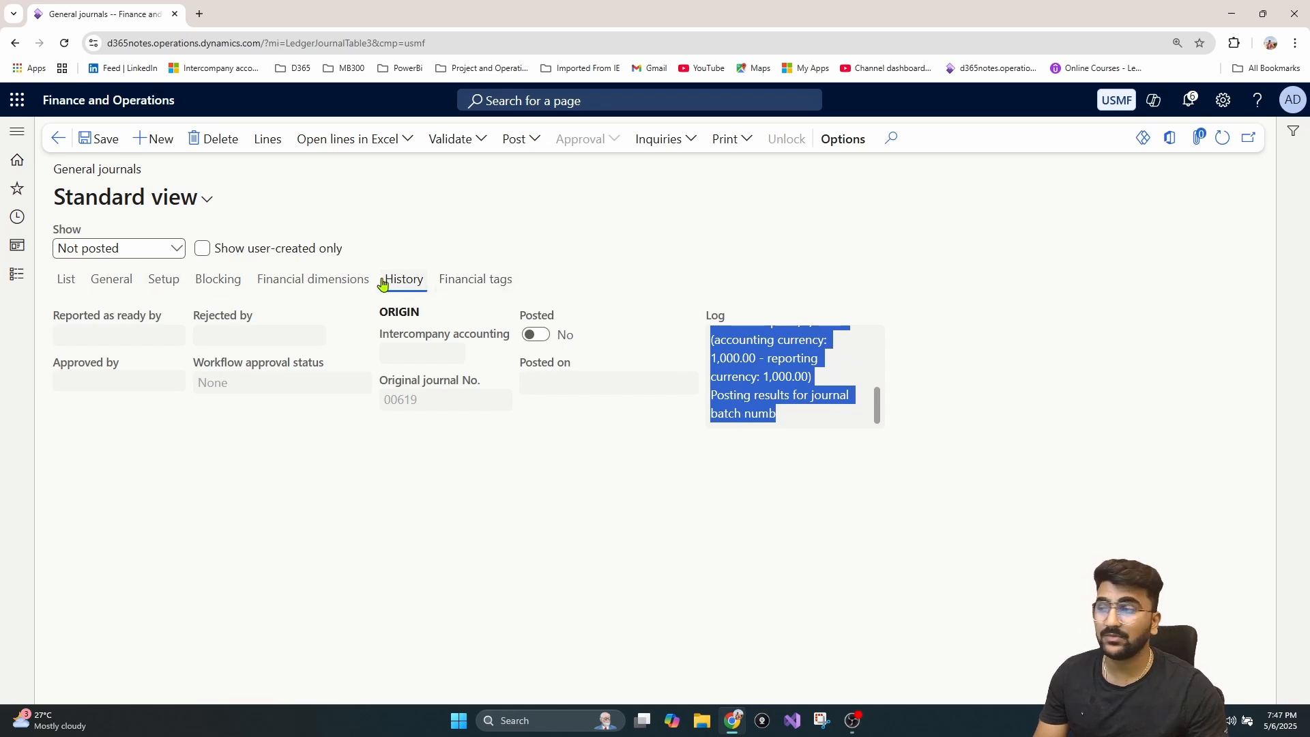
- Set the credit of the Bank Account - USD line in journal 00642 to 10,000.00, and save and post the journal
click(63, 279)
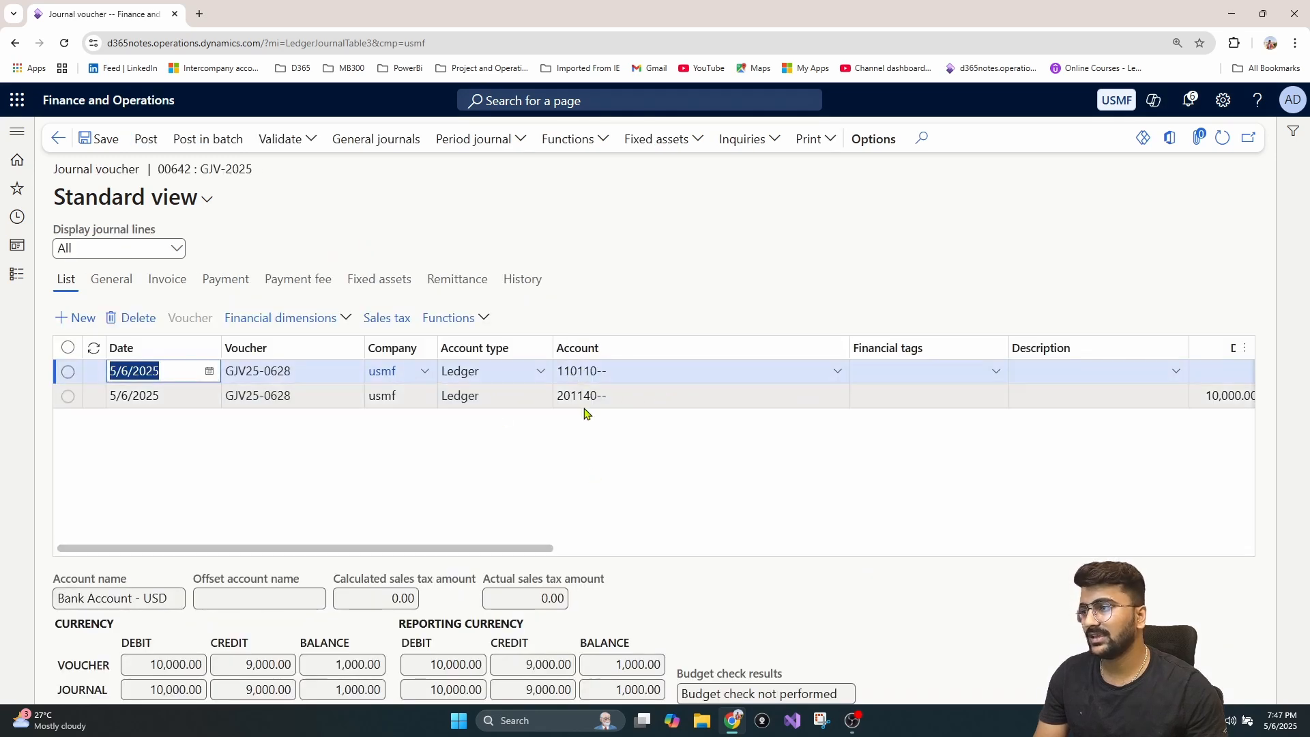
mouse_move(578, 397)
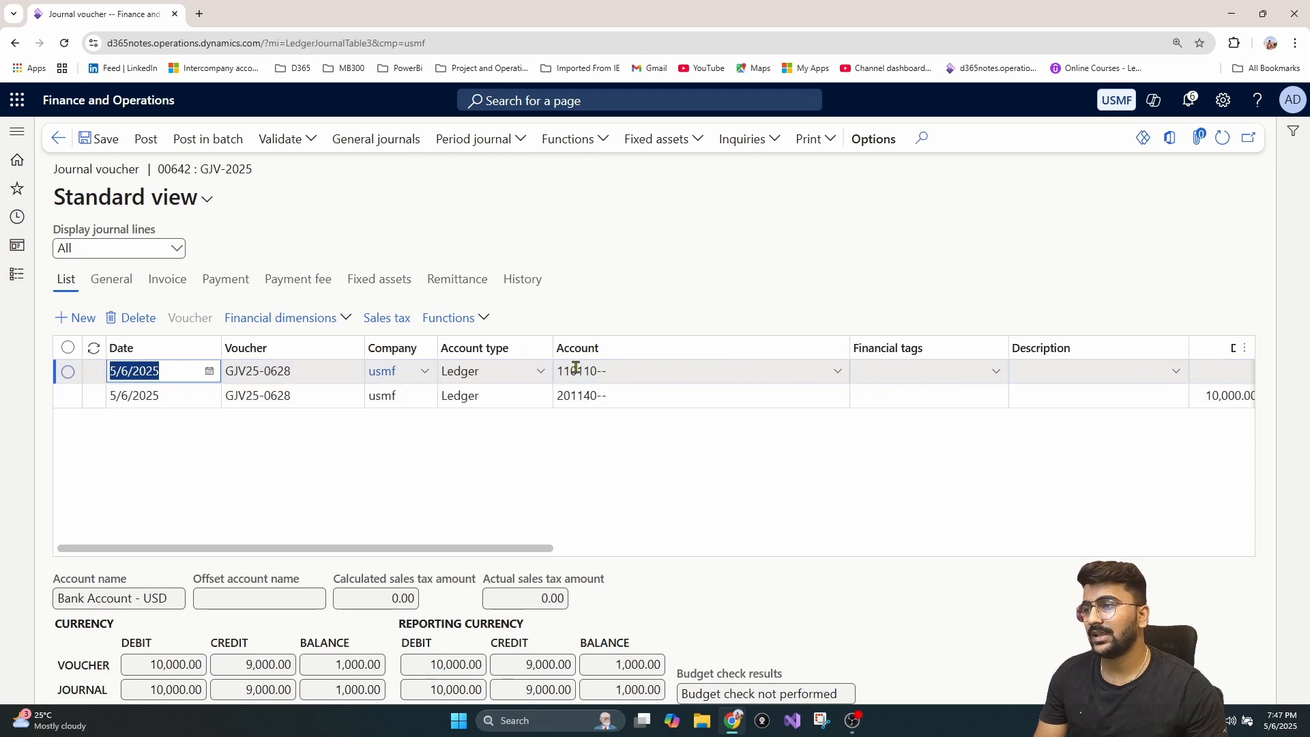
drag(532, 548, 704, 548)
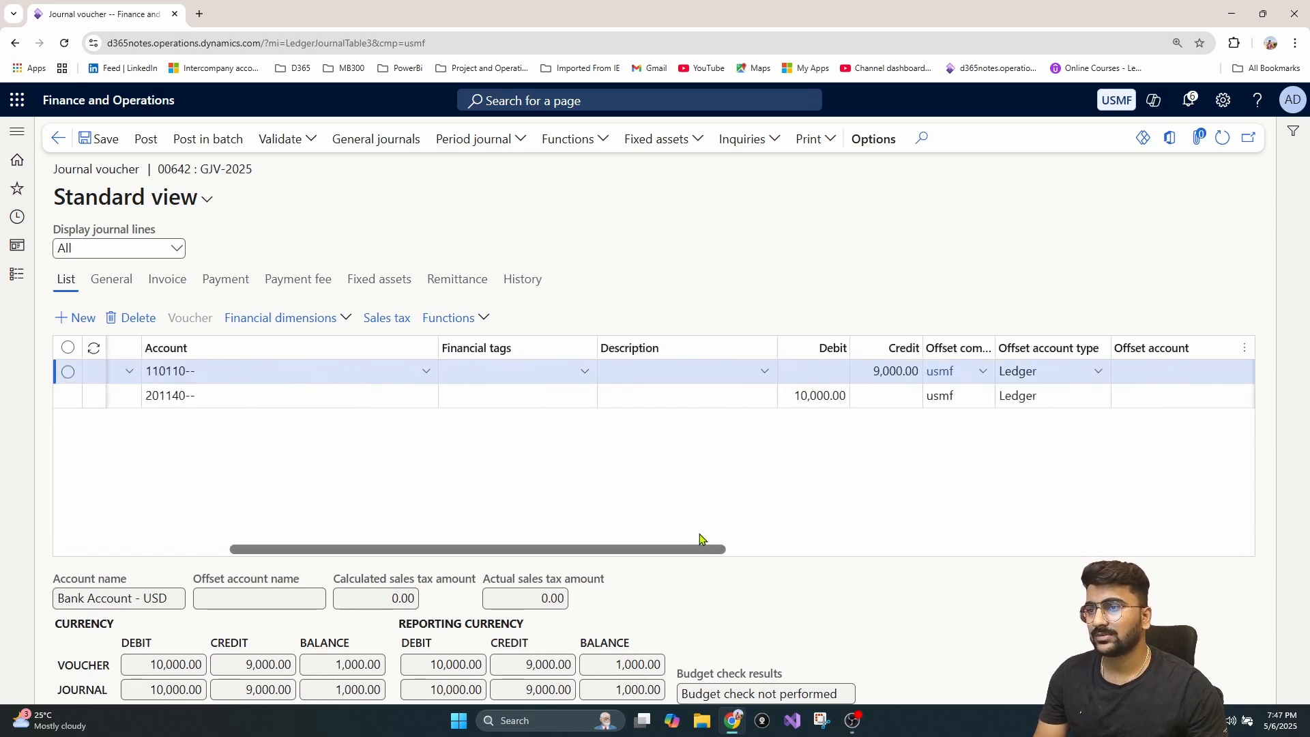
click(870, 370)
text(100)
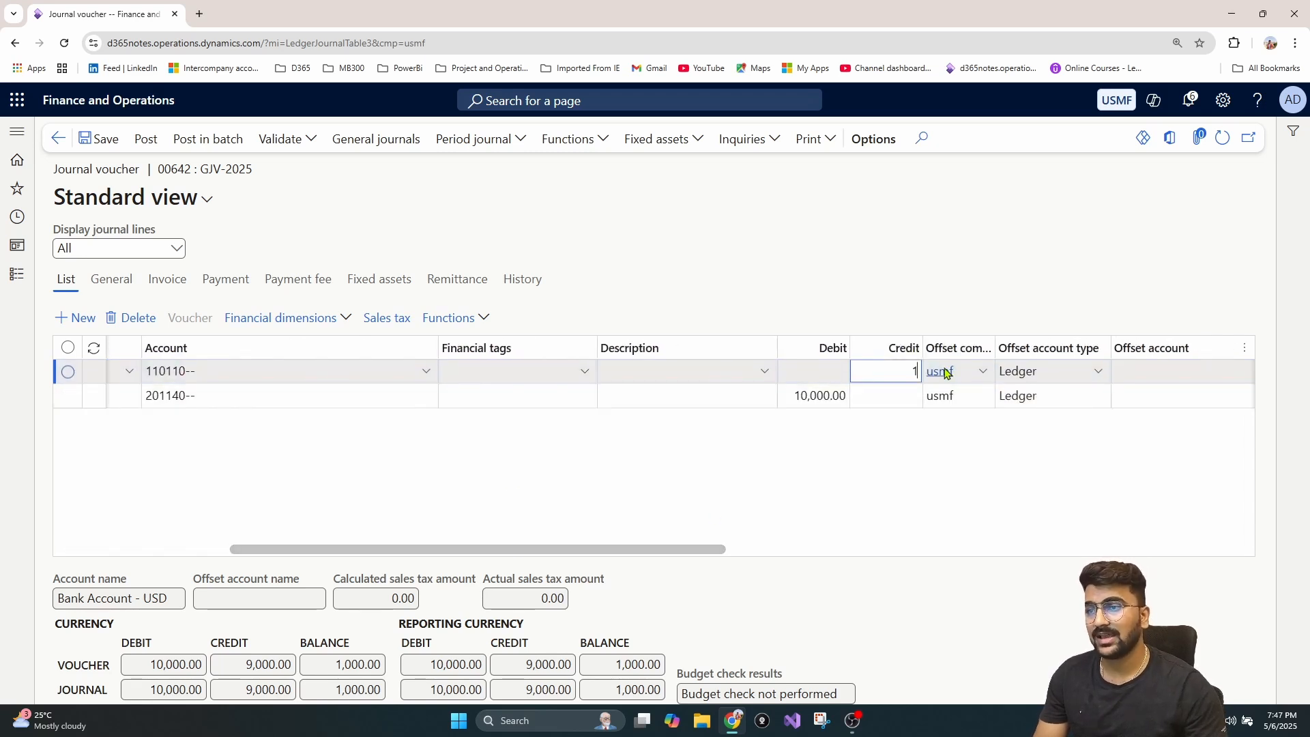
click(939, 442)
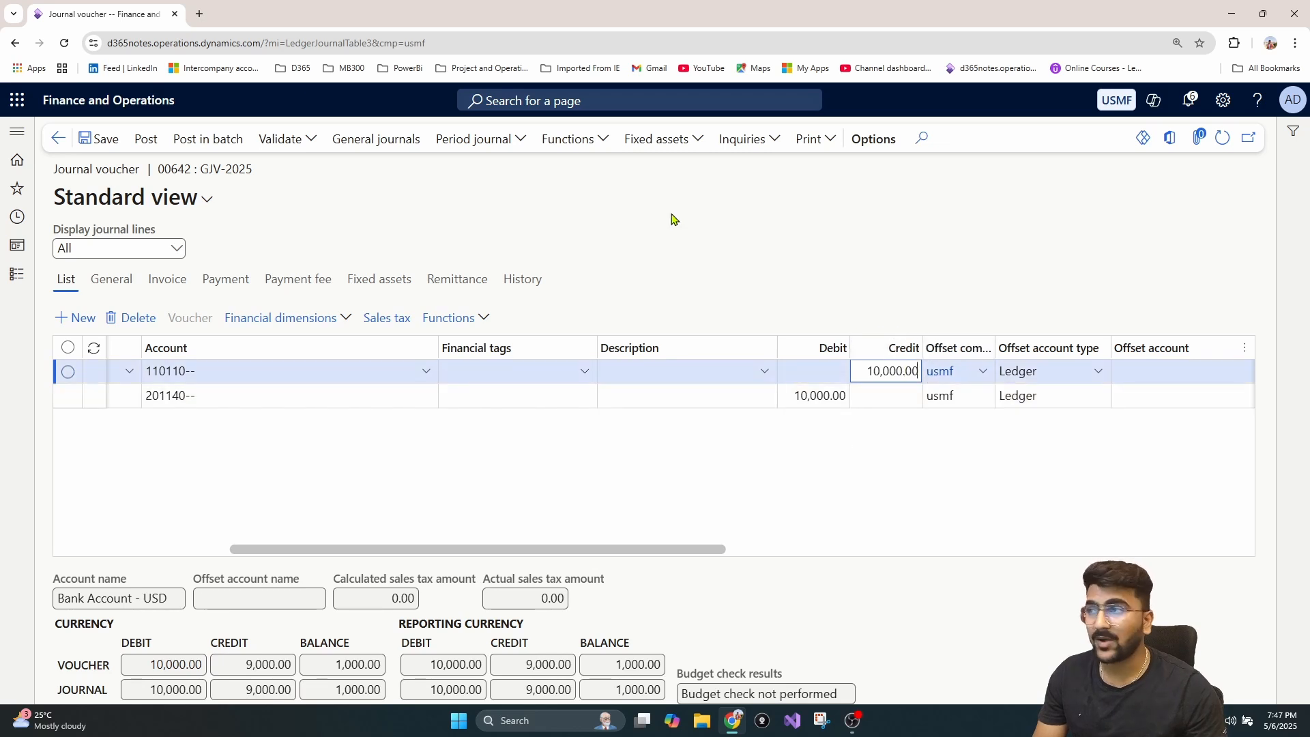
click(102, 138)
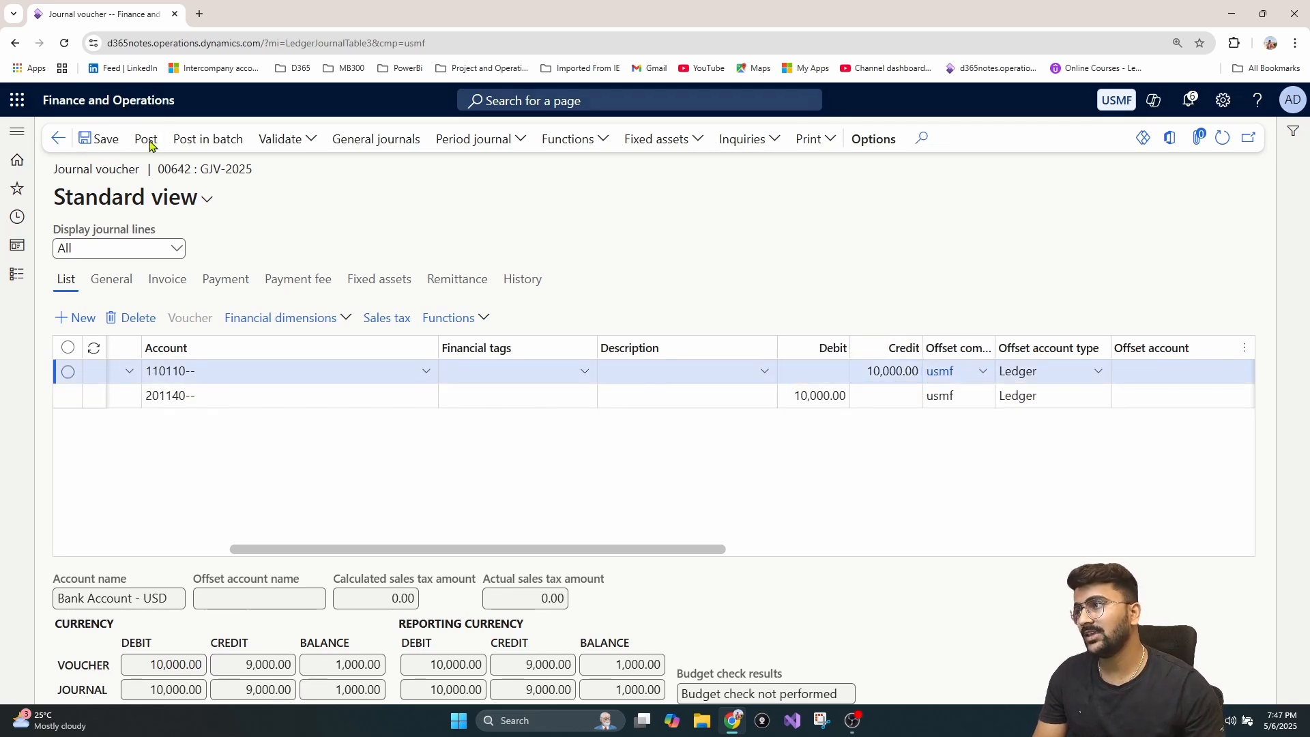
click(146, 140)
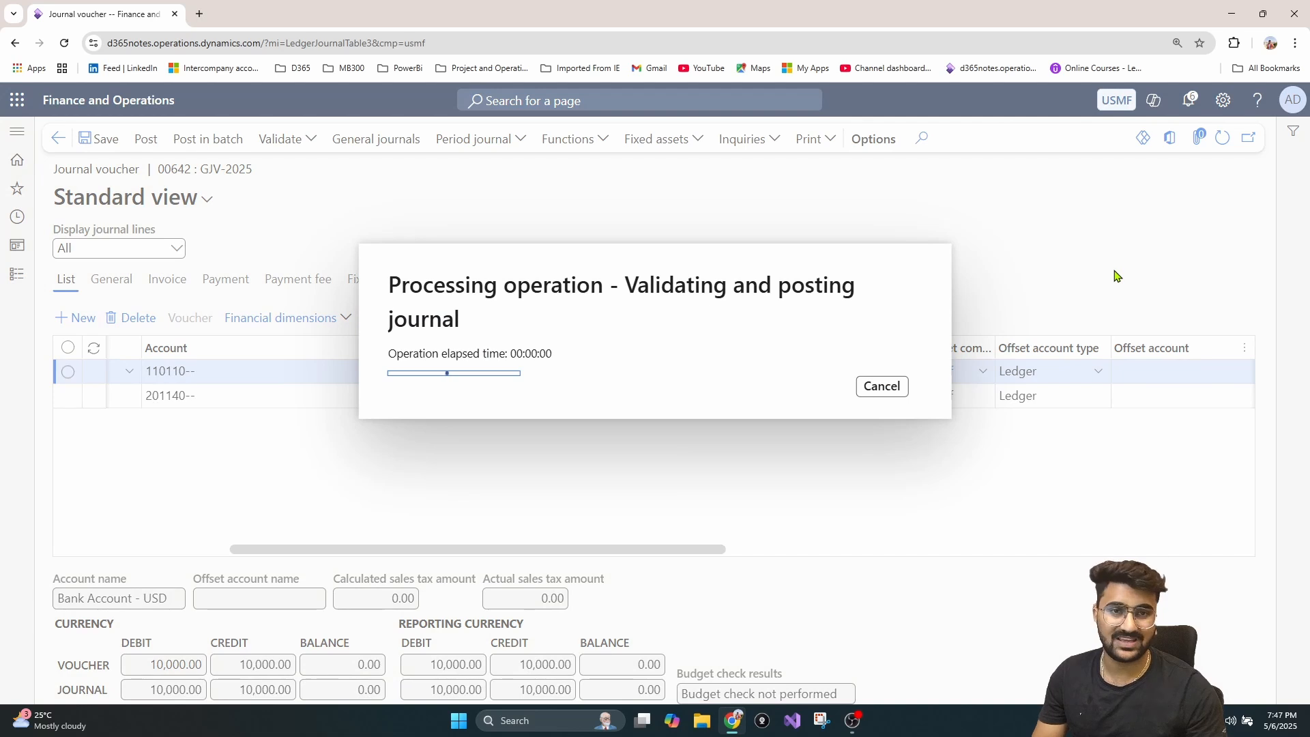